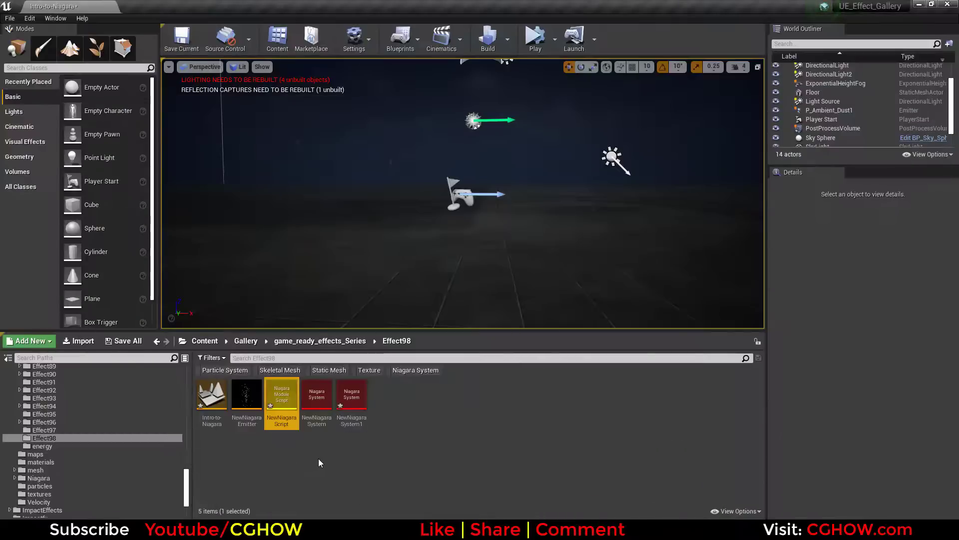
Create a Niagara emitter in the Effect98 folder from the Fountain emitter template.
{"action": "right_click", "coordinate": [345, 396]}
{"action": "mouse_move", "coordinate": [388, 338]}
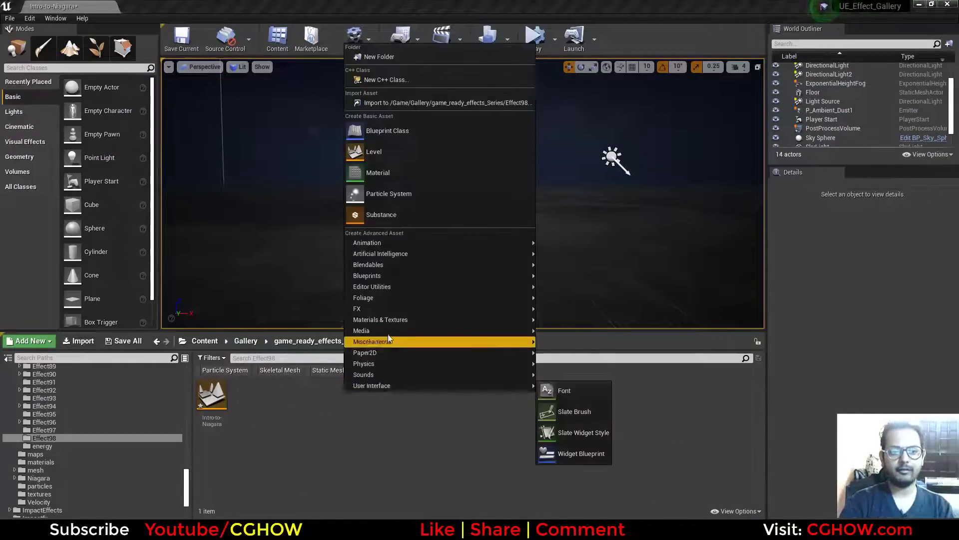
{"action": "mouse_move", "coordinate": [411, 308]}
{"action": "left_click", "coordinate": [575, 334]}
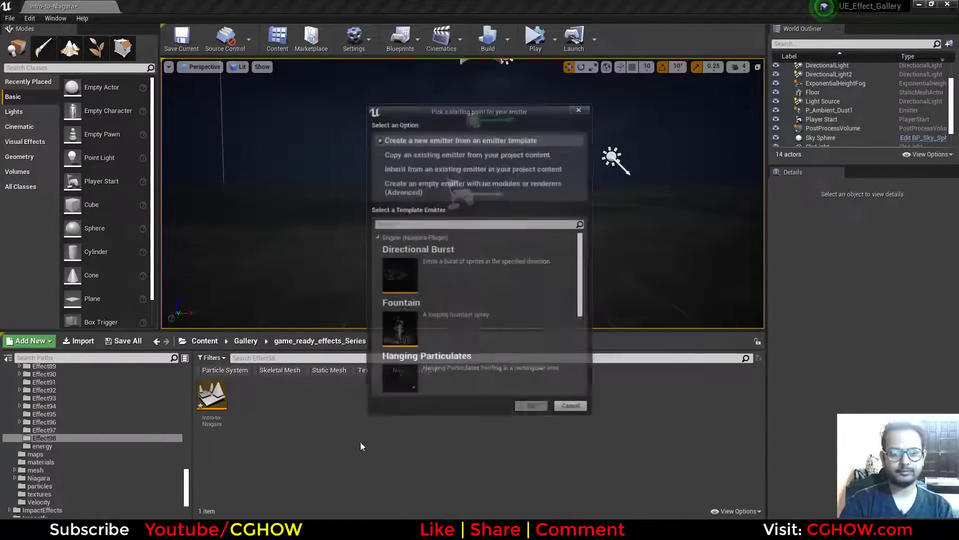
{"action": "left_click", "coordinate": [422, 140]}
{"action": "left_click", "coordinate": [395, 317]}
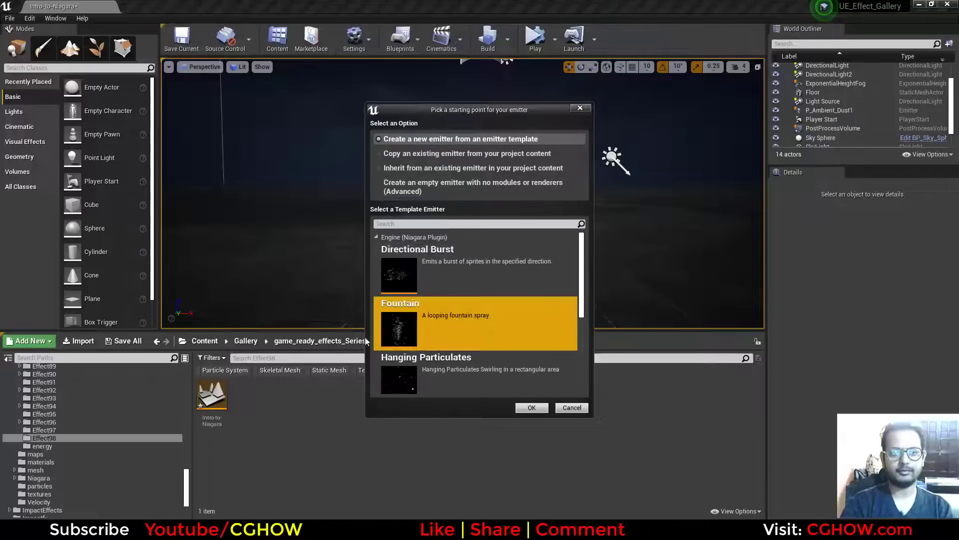
{"action": "left_click", "coordinate": [531, 408]}
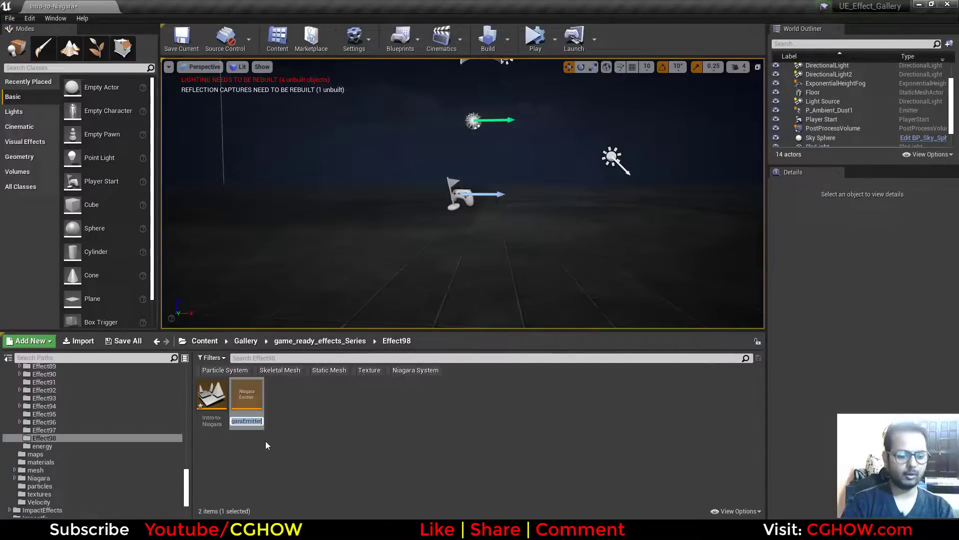
Name the new emitter asset emitter_fountain and open it for editing.
{"action": "type", "text": "emitter_f"}
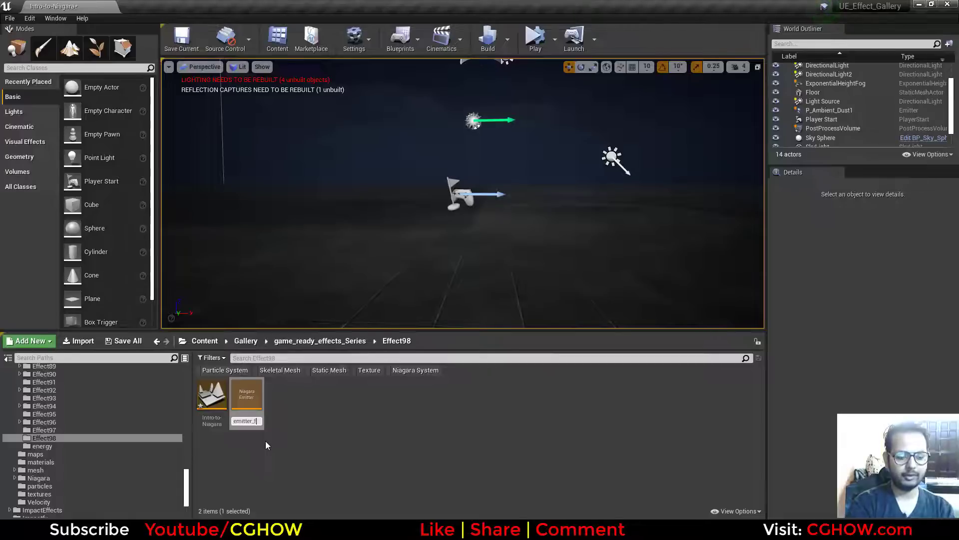
{"action": "type", "text": "ountain"}
{"action": "key", "text": "Return"}
{"action": "key", "text": "Return"}
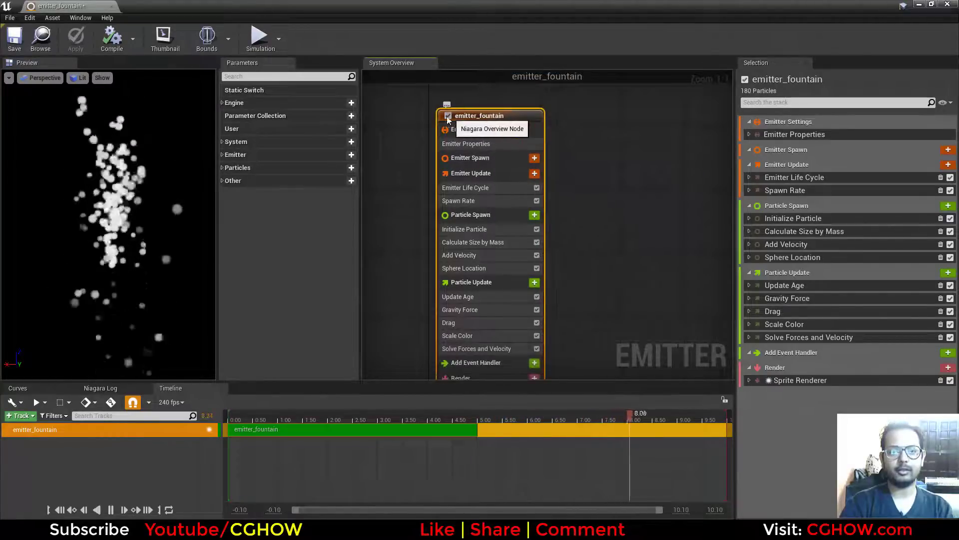
Turn off Local Space in the emitter properties and look at the Sim Target options without changing them.
{"action": "left_click", "coordinate": [448, 116]}
{"action": "left_click", "coordinate": [448, 115]}
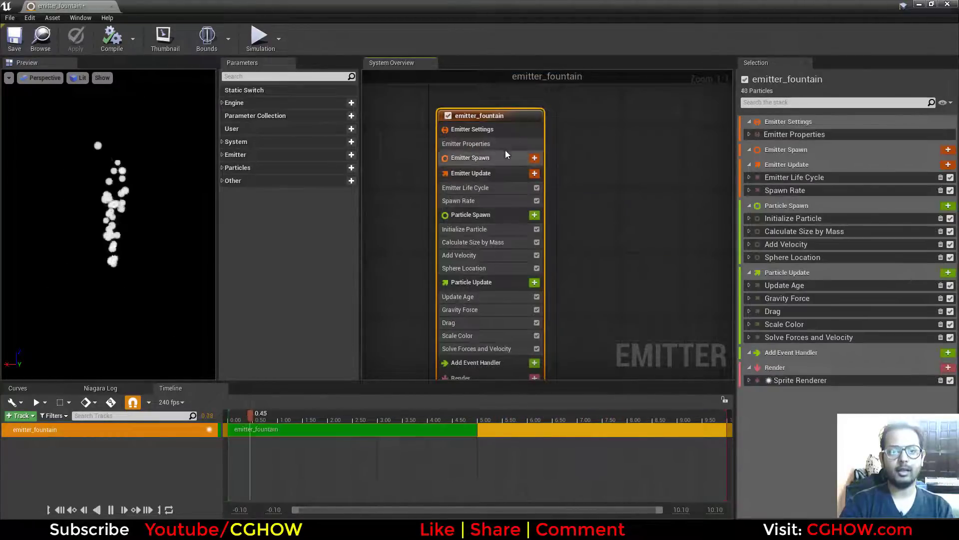
{"action": "left_click", "coordinate": [480, 129]}
{"action": "left_click", "coordinate": [748, 135]}
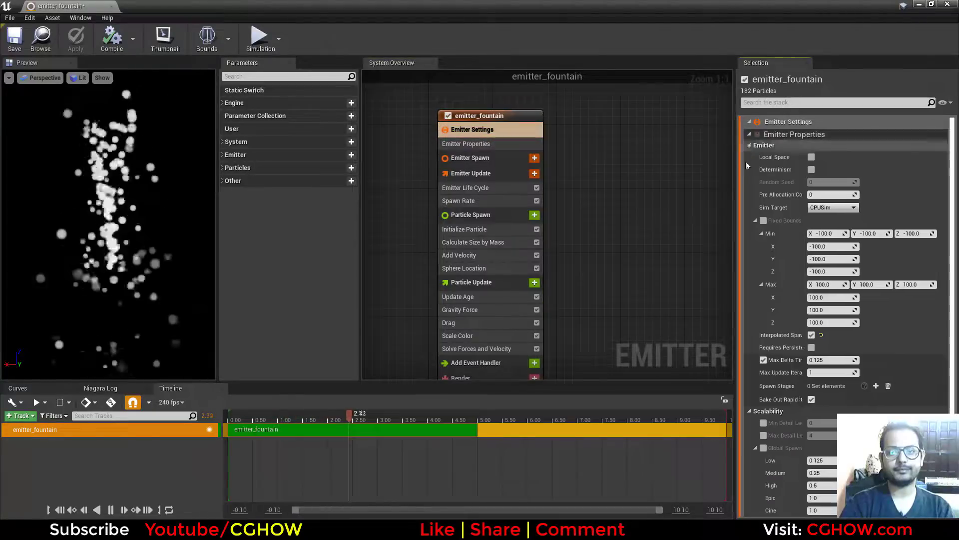
{"action": "left_click", "coordinate": [811, 156]}
{"action": "left_click", "coordinate": [835, 207]}
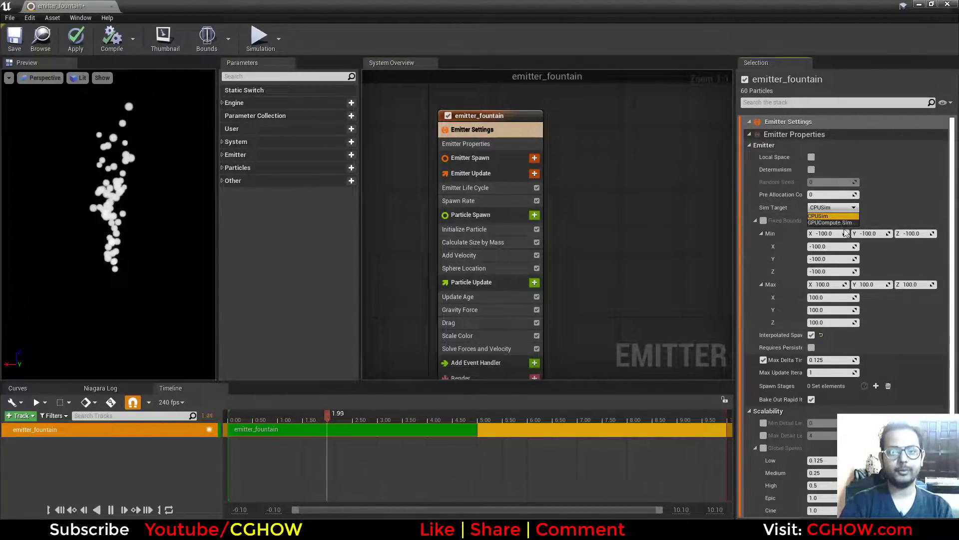
{"action": "left_click", "coordinate": [901, 210]}
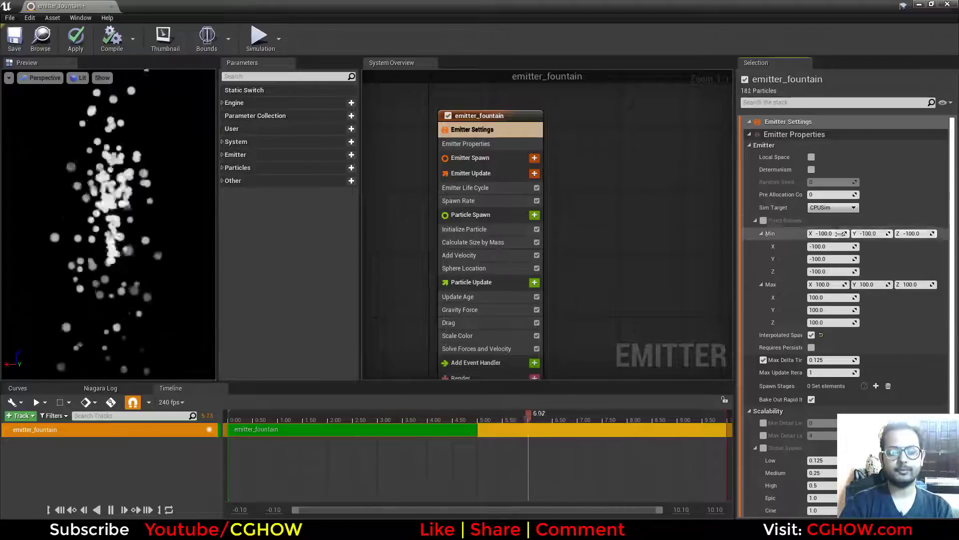
{"action": "scroll", "coordinate": [848, 256], "scroll_direction": "down", "scroll_amount": 1}
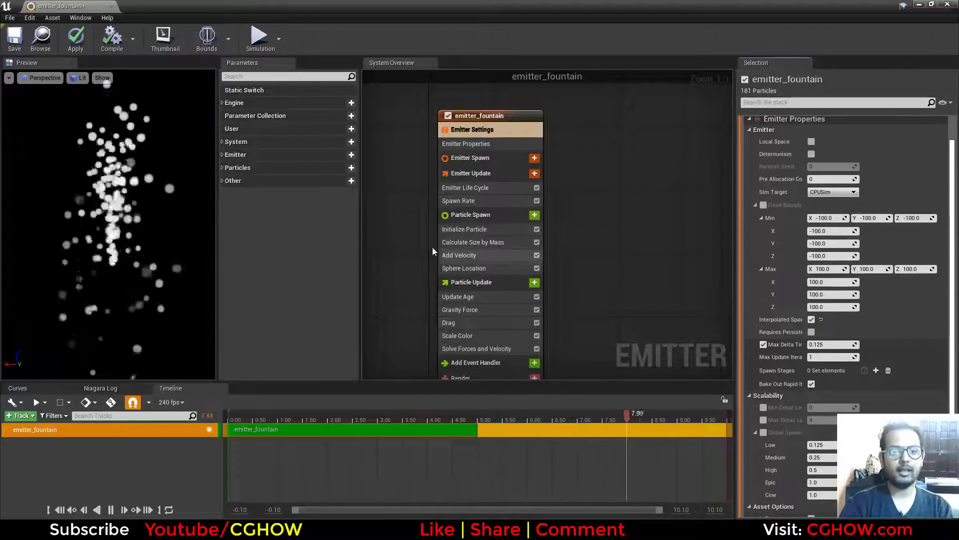
Set the Emitter Life Cycle's MaxLoopCount to 1 in the Emitter Update group.
{"action": "left_click", "coordinate": [473, 158]}
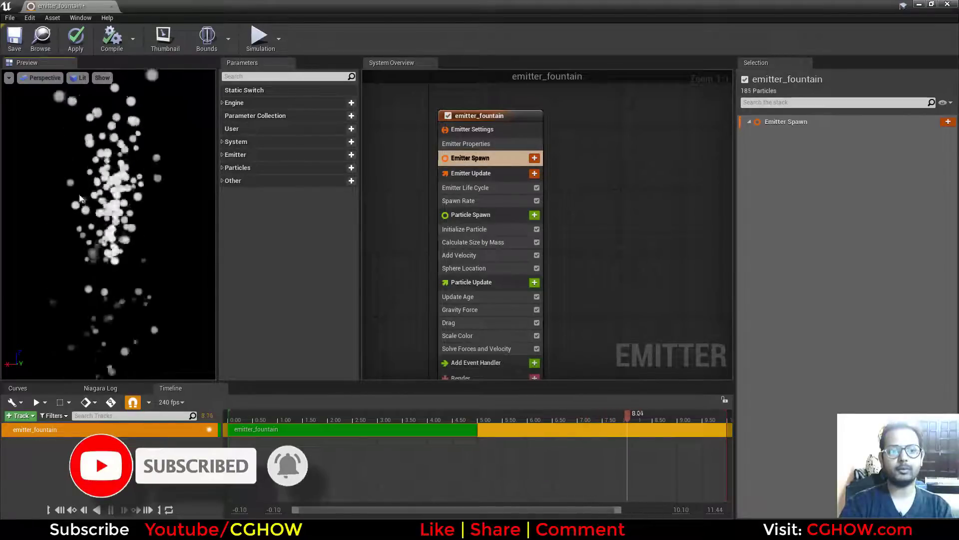
{"action": "left_click", "coordinate": [505, 173]}
{"action": "left_click", "coordinate": [749, 134]}
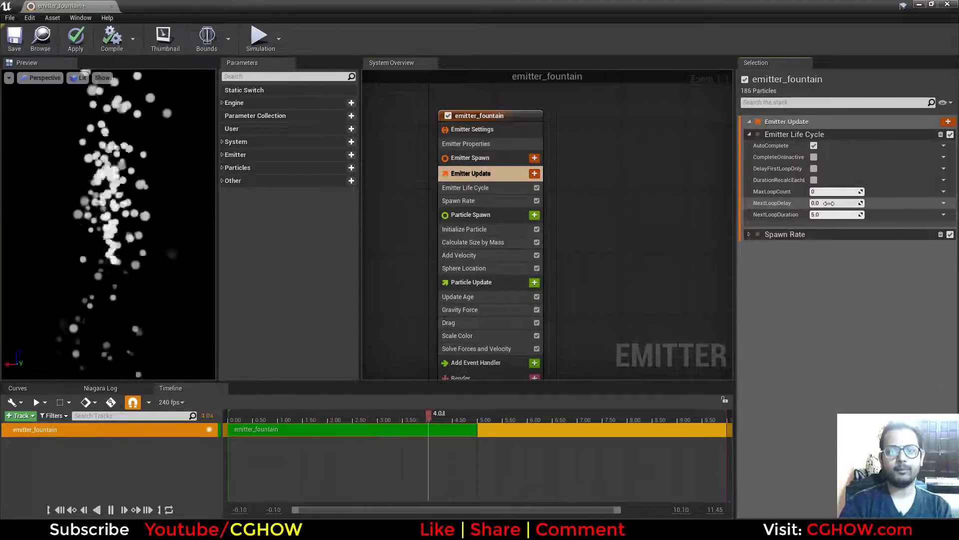
{"action": "left_click", "coordinate": [828, 191]}
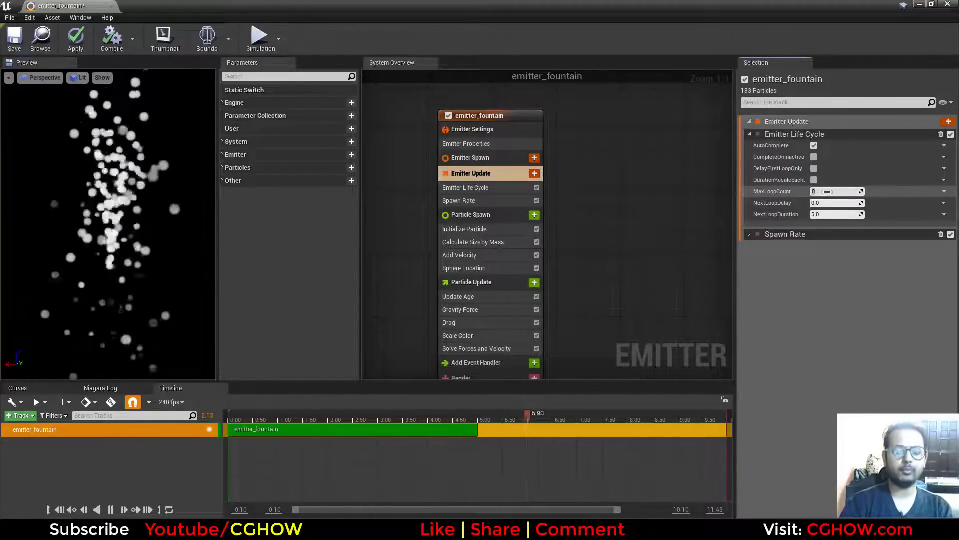
{"action": "type", "text": "1"}
{"action": "key", "text": "Return"}
Set the Emitter Life Cycle's NextLoopDuration to 1.0 and return MaxLoopCount to 0.
{"action": "right_click", "coordinate": [539, 246]}
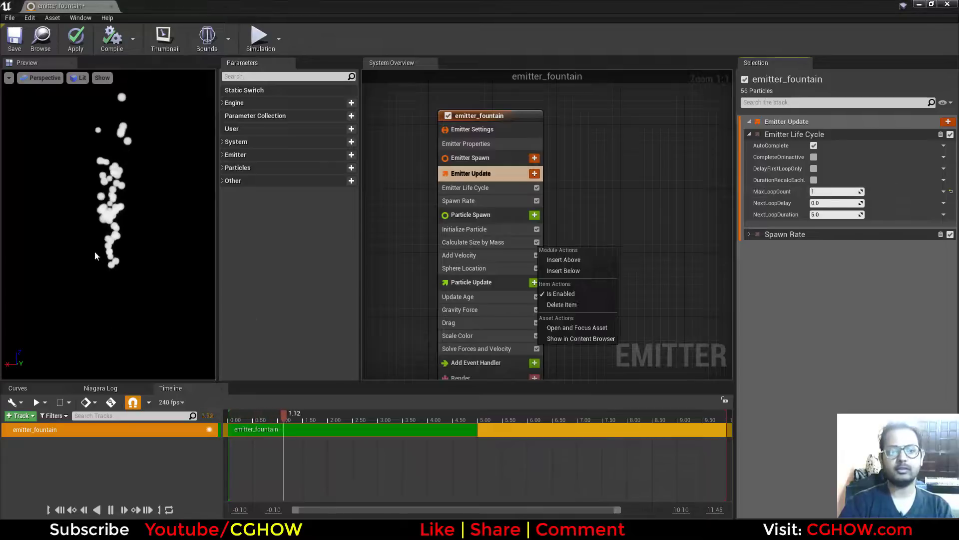
{"action": "left_click", "coordinate": [628, 223]}
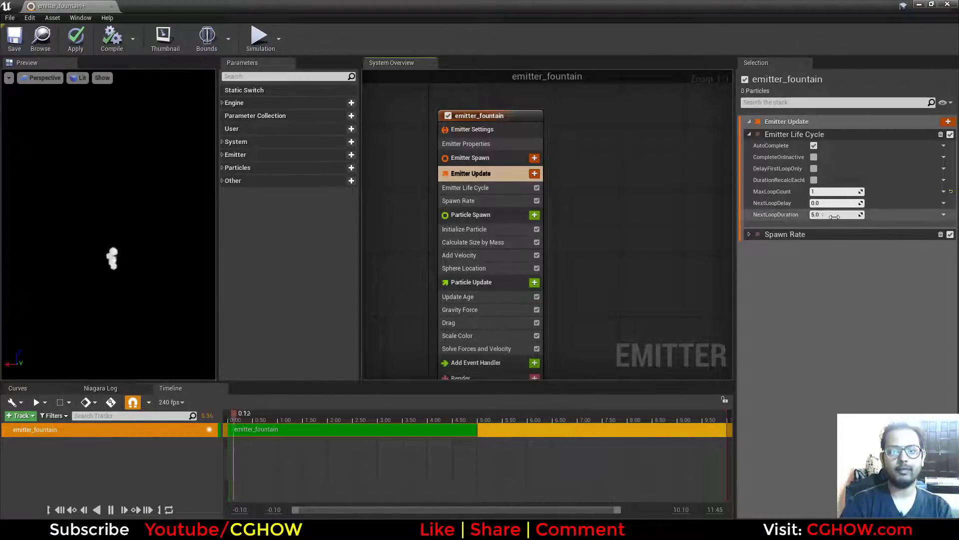
{"action": "type", "text": "1"}
{"action": "key", "text": "Return"}
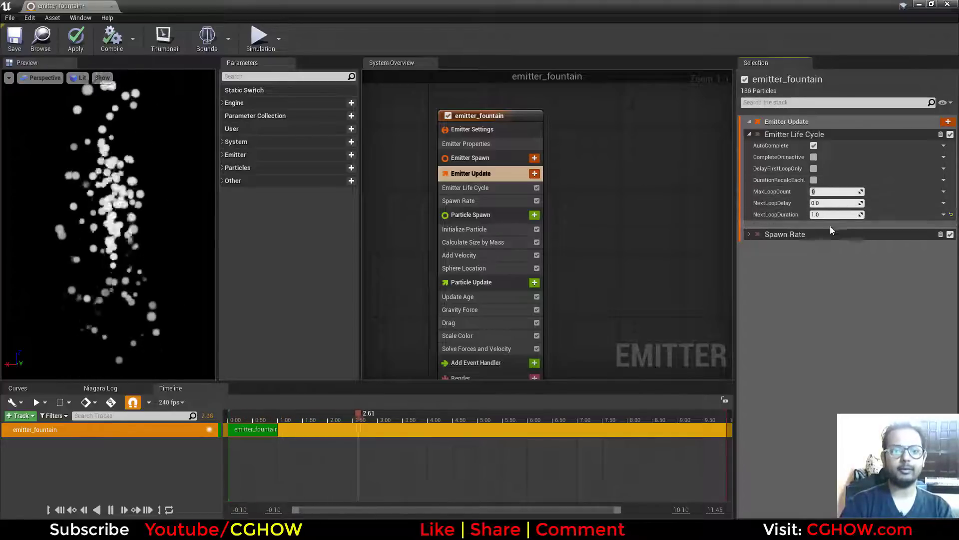
Lower the SpawnRate to about 85 and delete the Spawn Rate module from Emitter Update.
{"action": "left_click", "coordinate": [490, 200]}
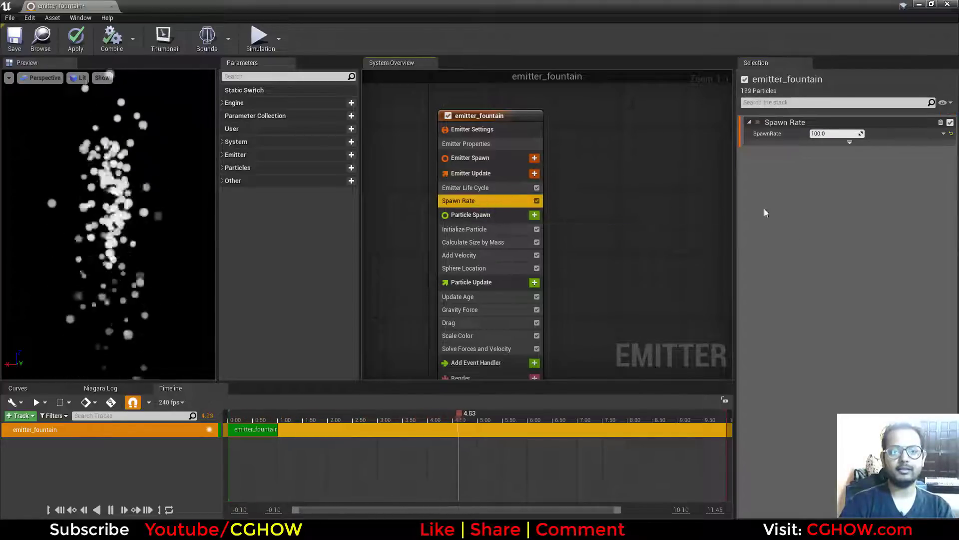
{"action": "left_click_drag", "start_coordinate": [849, 134], "coordinate": [825, 133]}
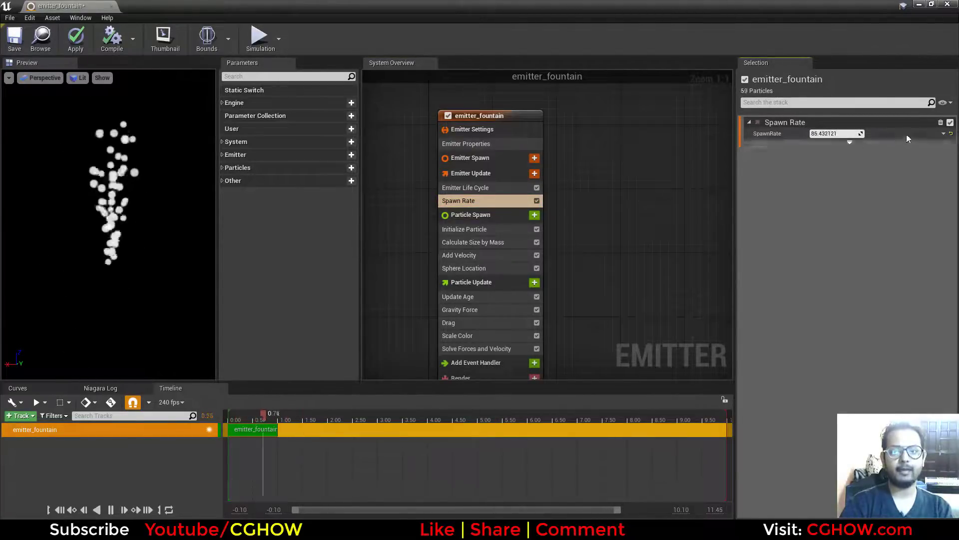
{"action": "key", "text": "Delete"}
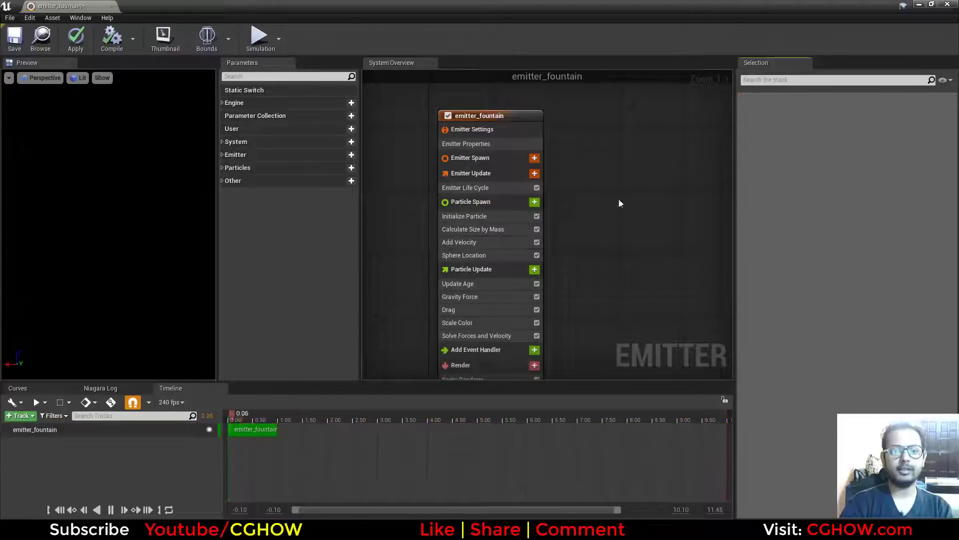
Add a Spawn Rate module to Emitter Update, raise its SpawnRate to about 47, and delete the module again.
{"action": "left_click", "coordinate": [535, 174]}
{"action": "left_click", "coordinate": [391, 281]}
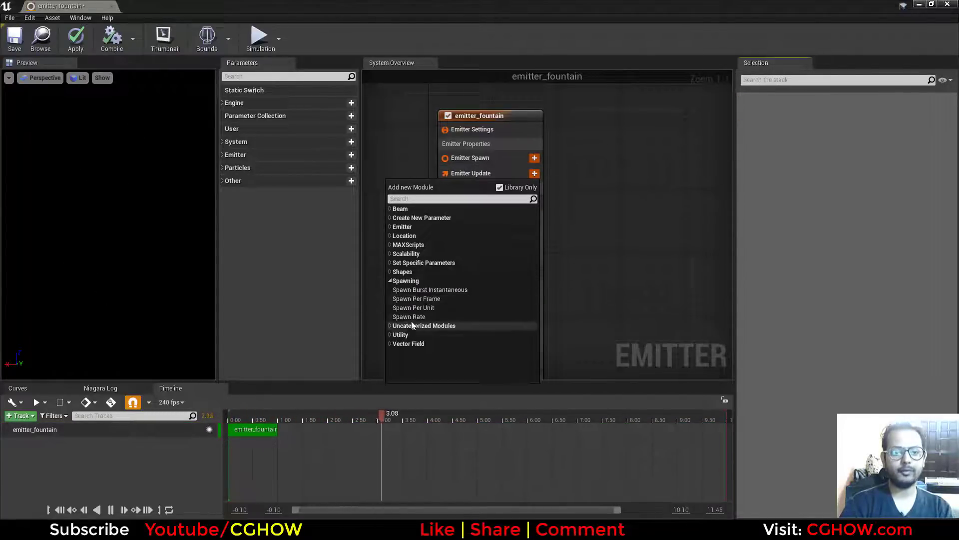
{"action": "left_click", "coordinate": [418, 317]}
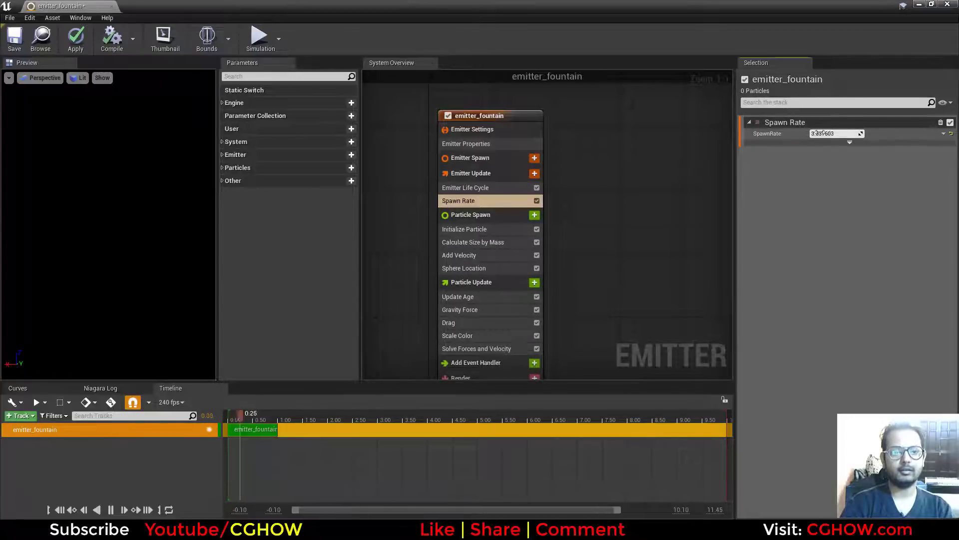
{"action": "left_click_drag", "start_coordinate": [819, 133], "coordinate": [849, 133]}
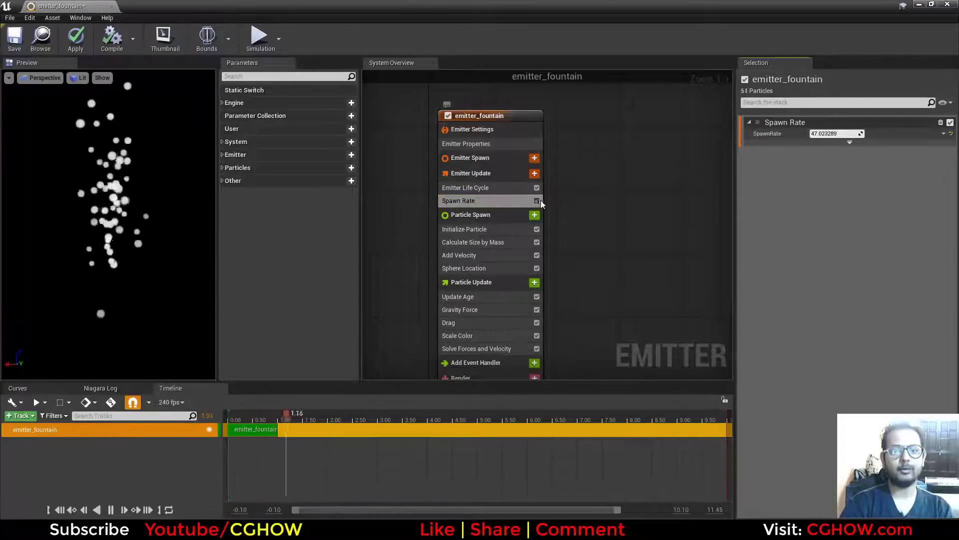
{"action": "left_click", "coordinate": [940, 123]}
Try a Spawn Burst Instantaneous module in Emitter Update with a Spawn Count of 120, and delete it again.
{"action": "left_click", "coordinate": [534, 173]}
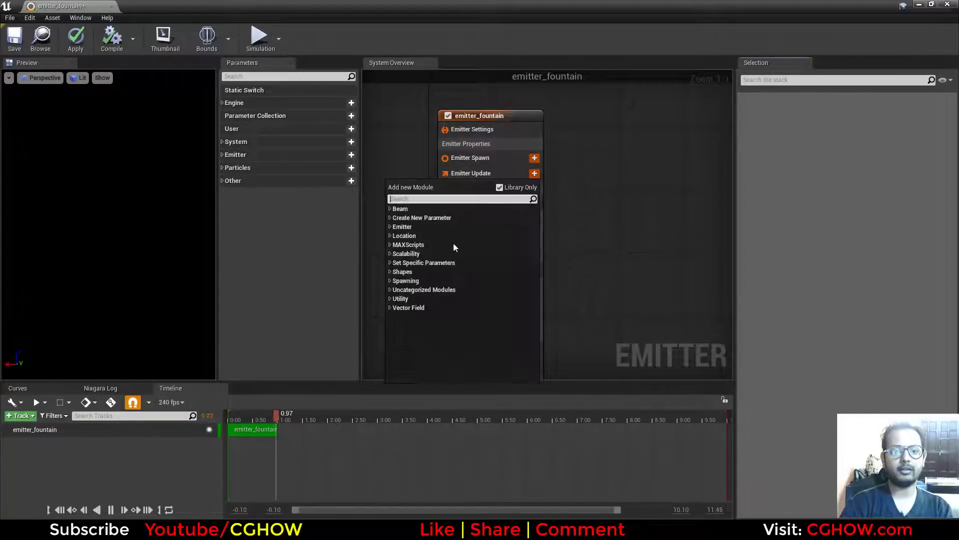
{"action": "left_click", "coordinate": [390, 281]}
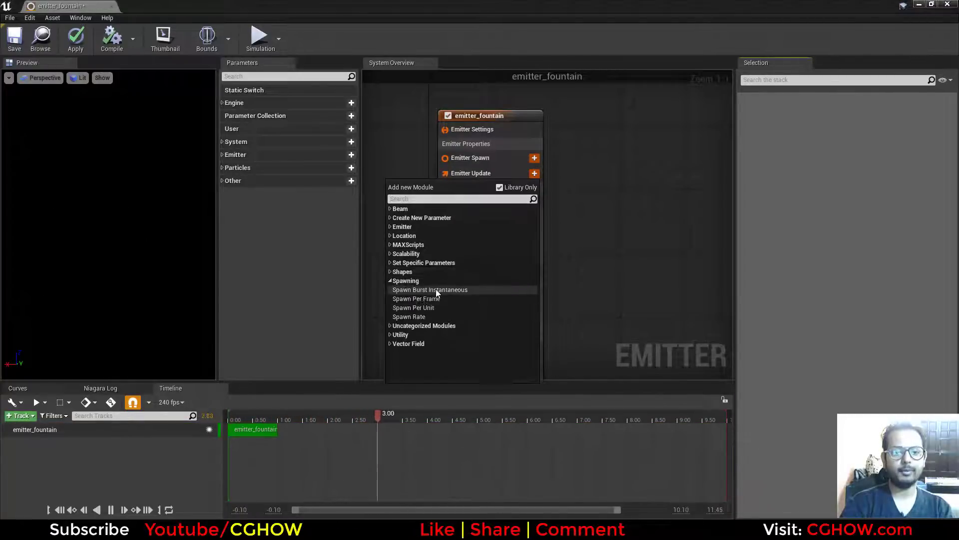
{"action": "left_click", "coordinate": [435, 289]}
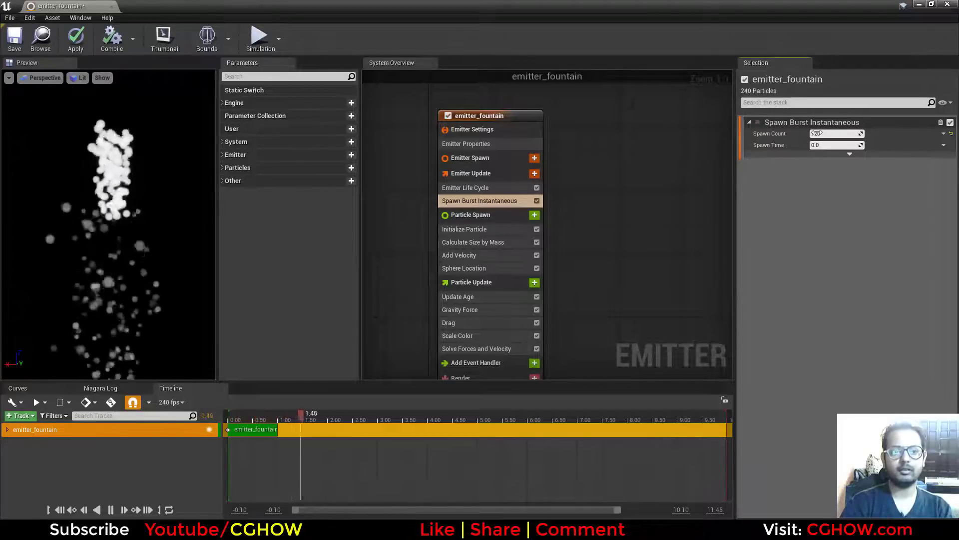
{"action": "left_click", "coordinate": [941, 122]}
Add a Spawn Rate module to Emitter Update with a SpawnRate of about 177.7.
{"action": "left_click", "coordinate": [528, 175]}
{"action": "left_click", "coordinate": [534, 173]}
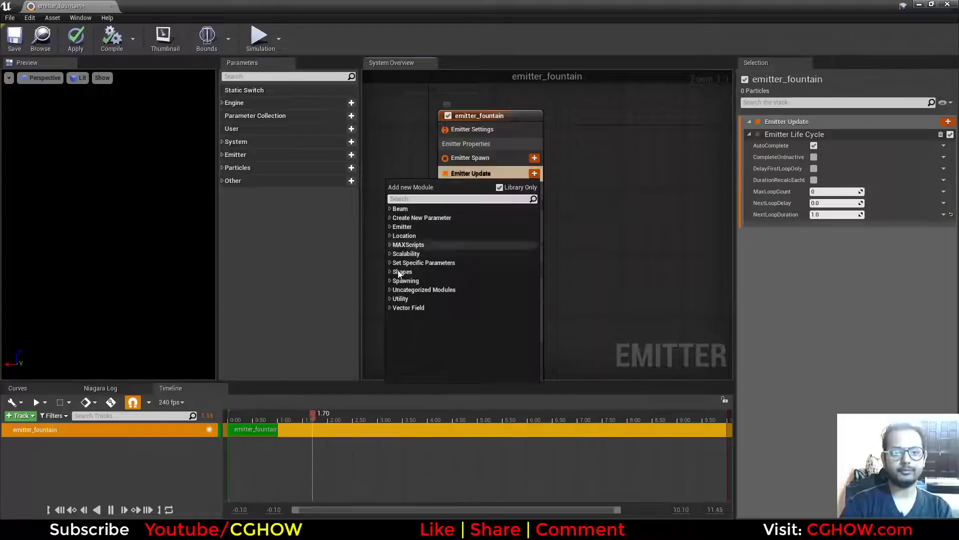
{"action": "left_click", "coordinate": [391, 280]}
{"action": "left_click", "coordinate": [445, 317]}
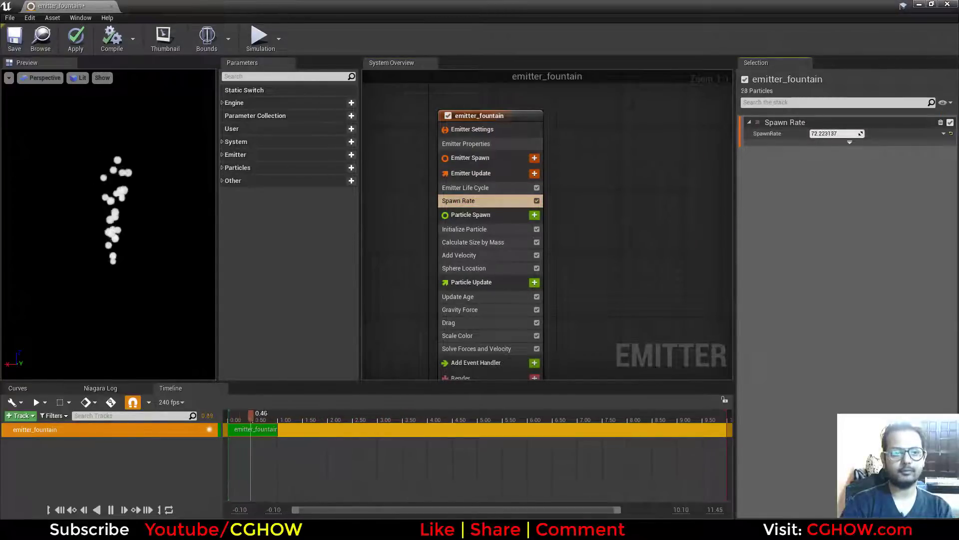
Lower the minimum particle Lifetime to about 0.23 in the Initialize Particle module.
{"action": "left_click", "coordinate": [490, 215]}
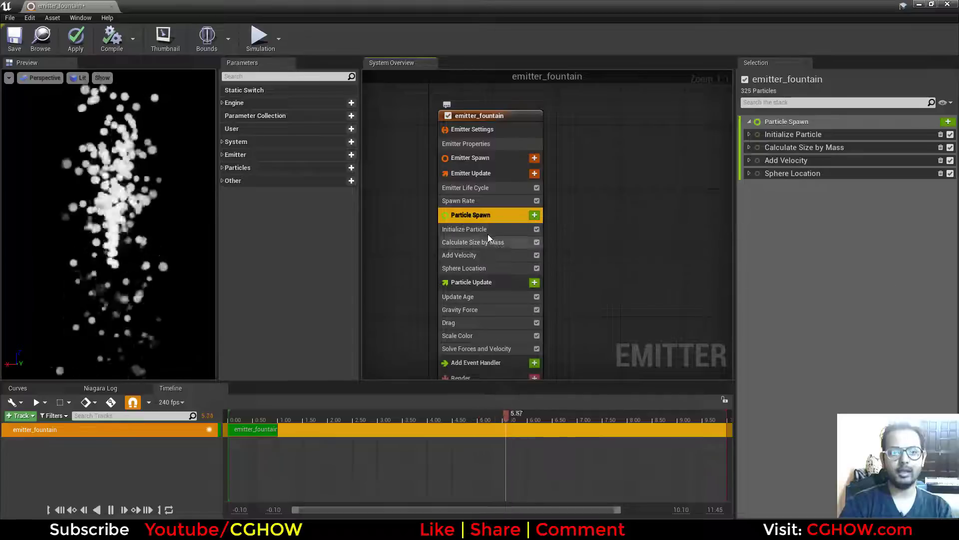
{"action": "left_click", "coordinate": [488, 230]}
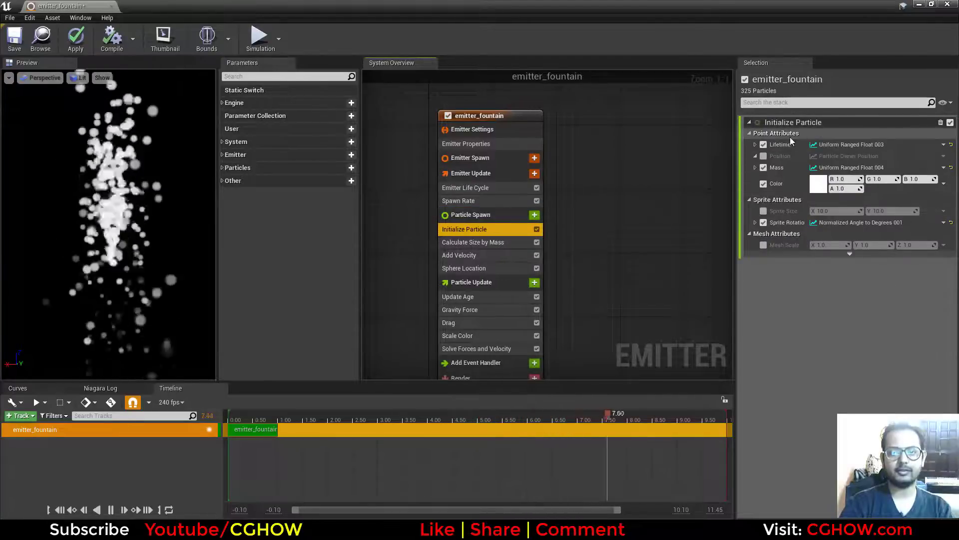
{"action": "left_click", "coordinate": [755, 144]}
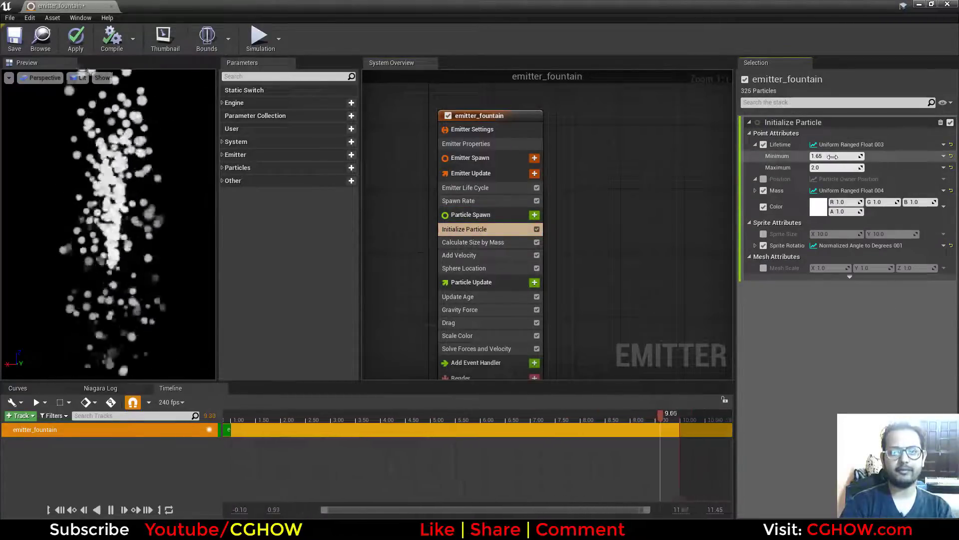
{"action": "left_click", "coordinate": [816, 156]}
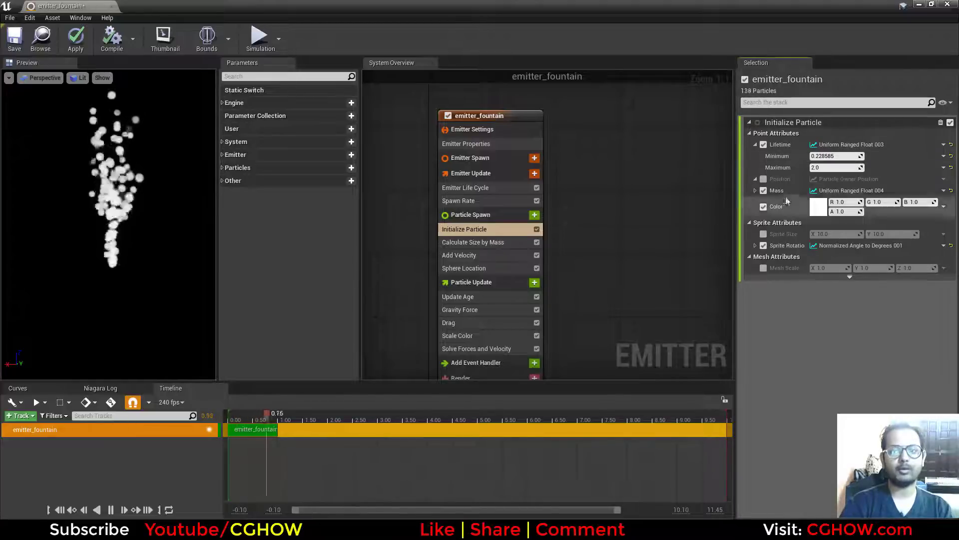
Reset the particle Lifetime and assign it a Uniform Ranged Float with minimum 0.0 and maximum 2.0.
{"action": "left_click", "coordinate": [951, 145]}
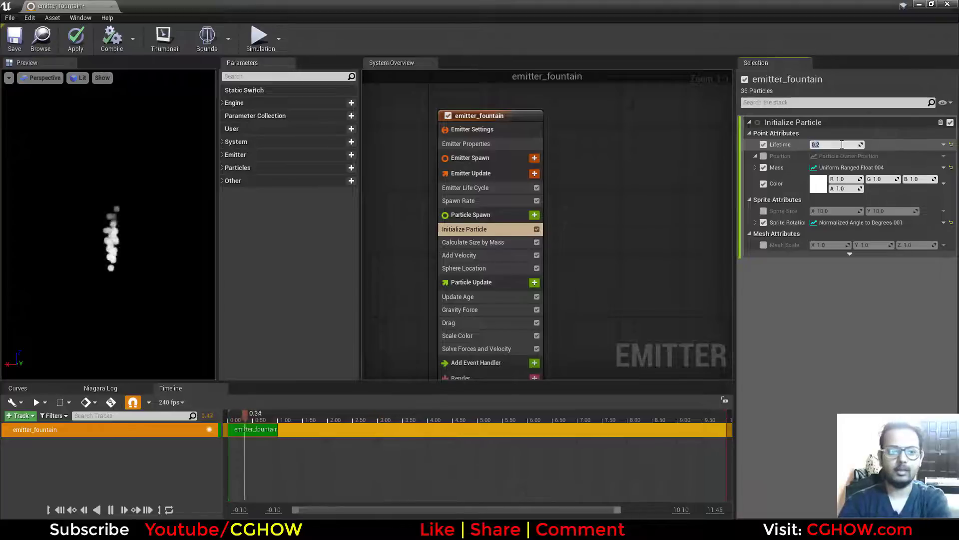
{"action": "left_click", "coordinate": [944, 145]}
{"action": "left_click", "coordinate": [808, 181]}
{"action": "scroll", "coordinate": [865, 322], "scroll_direction": "down", "scroll_amount": 10}
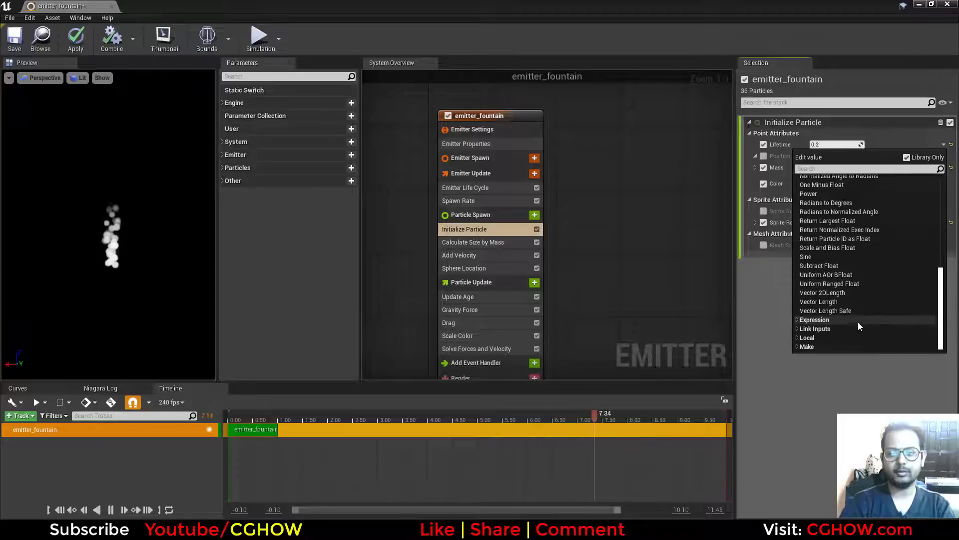
{"action": "left_click", "coordinate": [842, 283]}
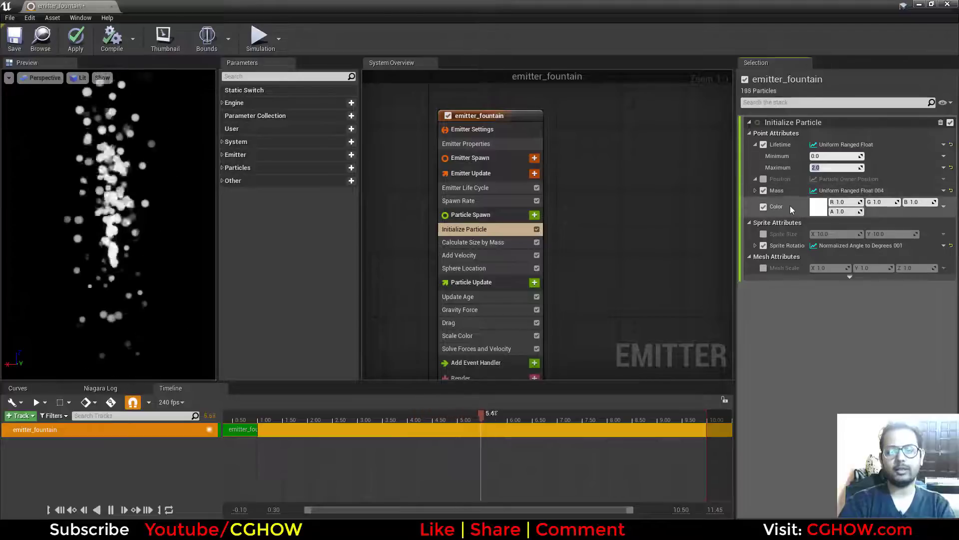
Try an orange particle Color in the Initialize Particle module and discard it.
{"action": "left_click", "coordinate": [817, 207]}
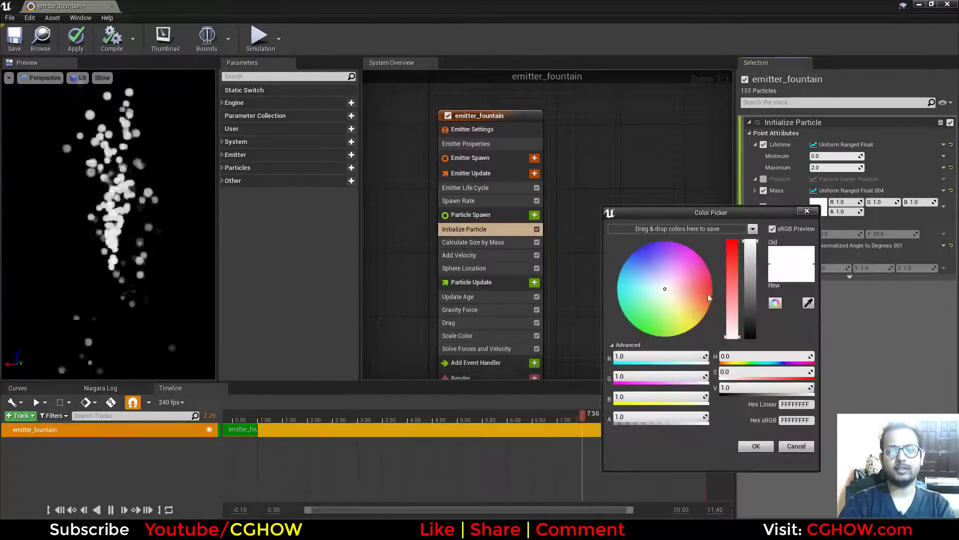
{"action": "left_click_drag", "start_coordinate": [708, 293], "coordinate": [762, 300]}
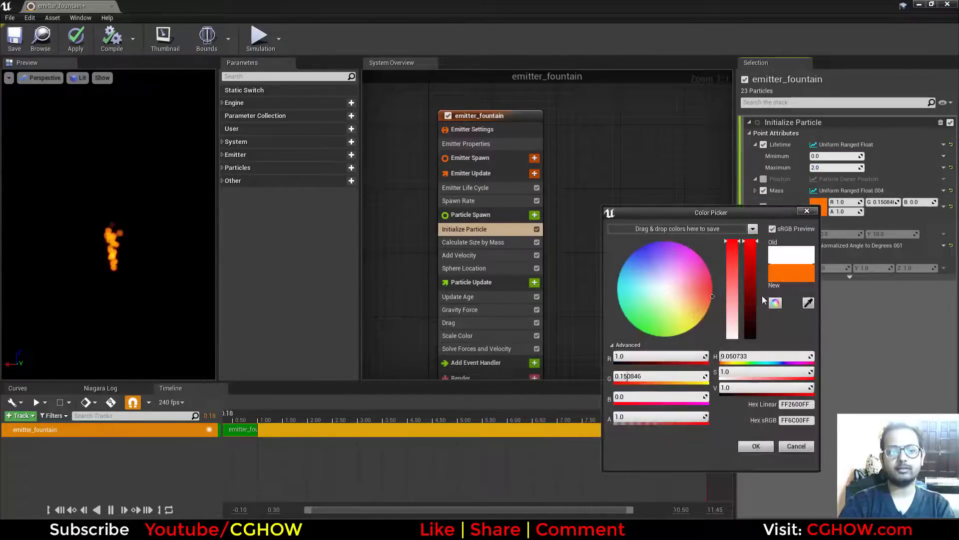
{"action": "left_click", "coordinate": [796, 447]}
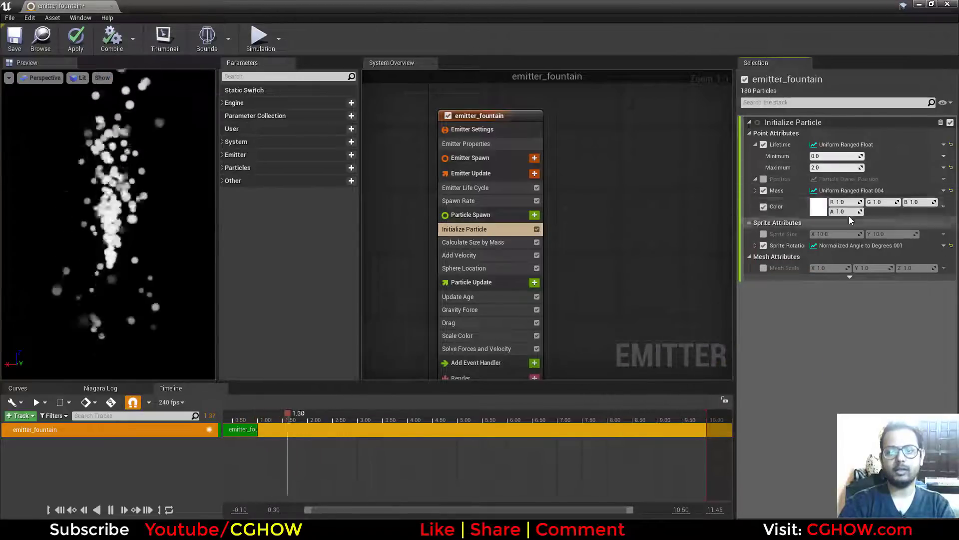
Enable Sprite Size with the Calculate Size by Mass module disabled, and stretch it to about X 109.8, Y 34.1.
{"action": "left_click", "coordinate": [764, 234]}
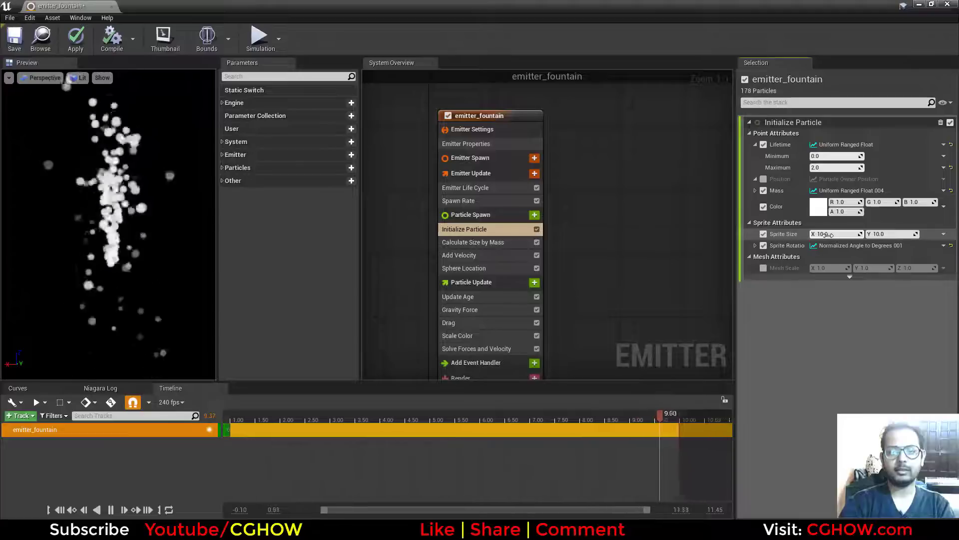
{"action": "left_click_drag", "start_coordinate": [826, 233], "coordinate": [880, 233]}
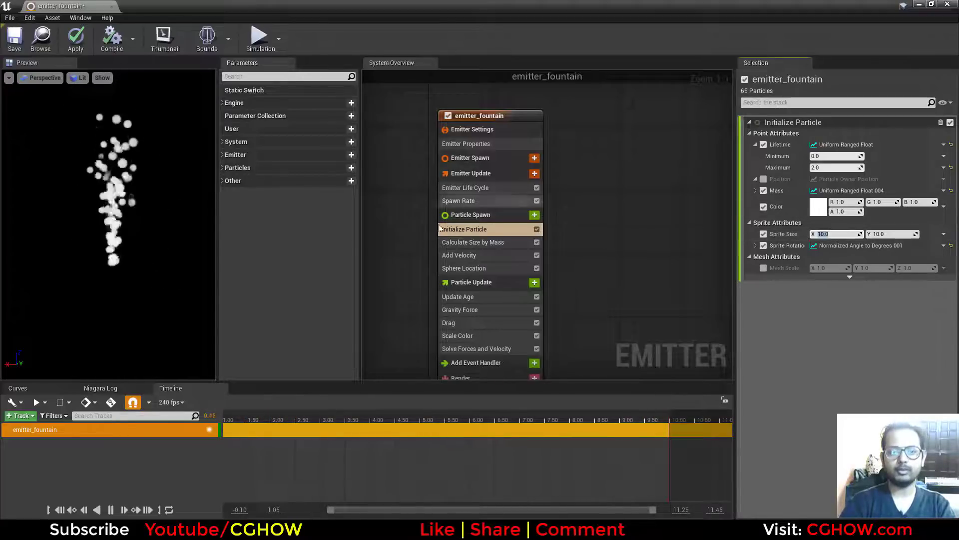
{"action": "left_click", "coordinate": [537, 243]}
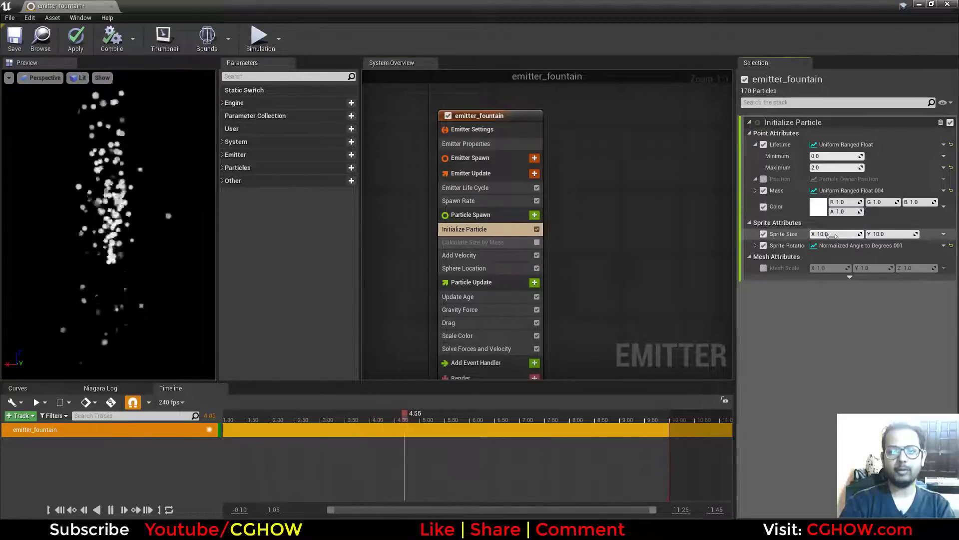
{"action": "left_click_drag", "start_coordinate": [869, 235], "coordinate": [883, 235]}
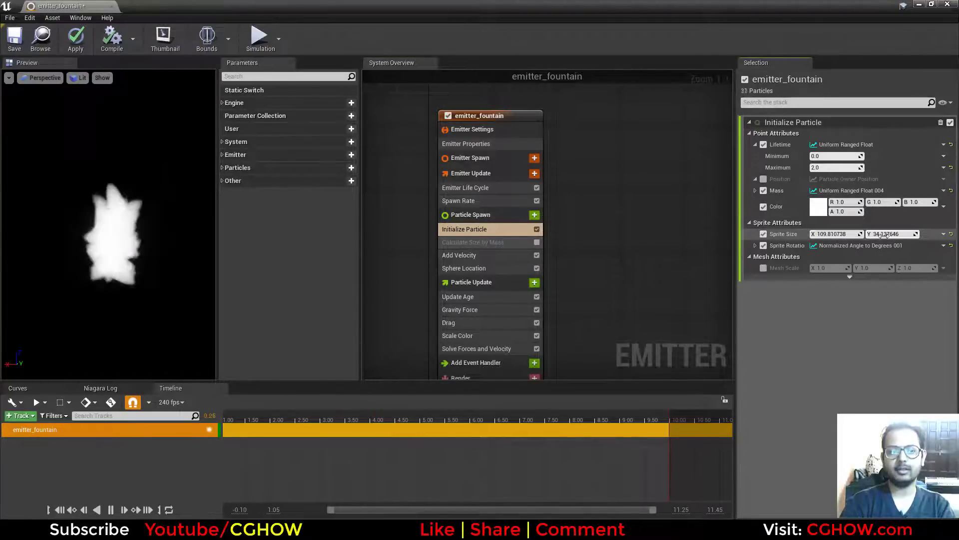
Set both the X and Y Sprite Size to 10, and raise them to 50.
{"action": "left_click", "coordinate": [840, 236]}
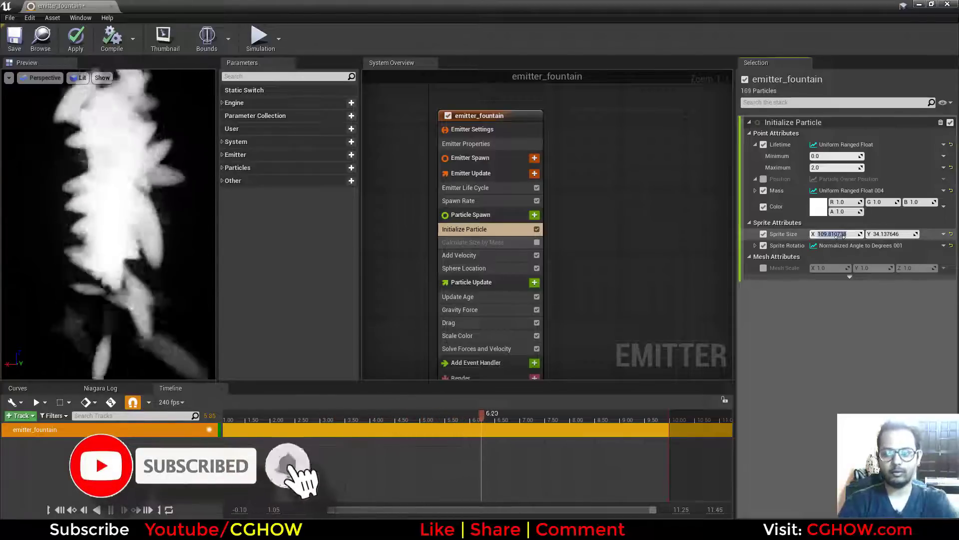
{"action": "type", "text": "10"}
{"action": "key", "text": "Return"}
{"action": "left_click", "coordinate": [885, 234]}
{"action": "type", "text": "10"}
{"action": "key", "text": "Return"}
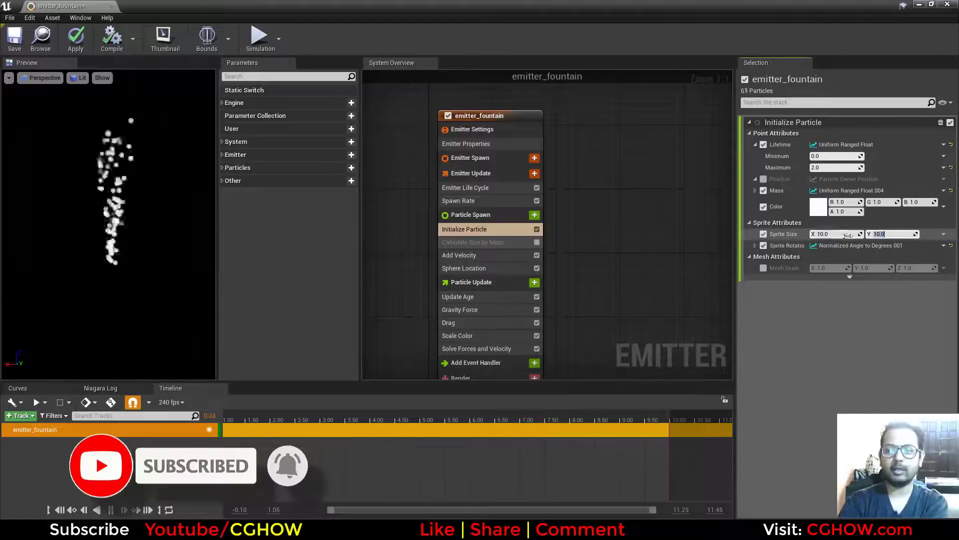
{"action": "type", "text": "50"}
{"action": "key", "text": "Return"}
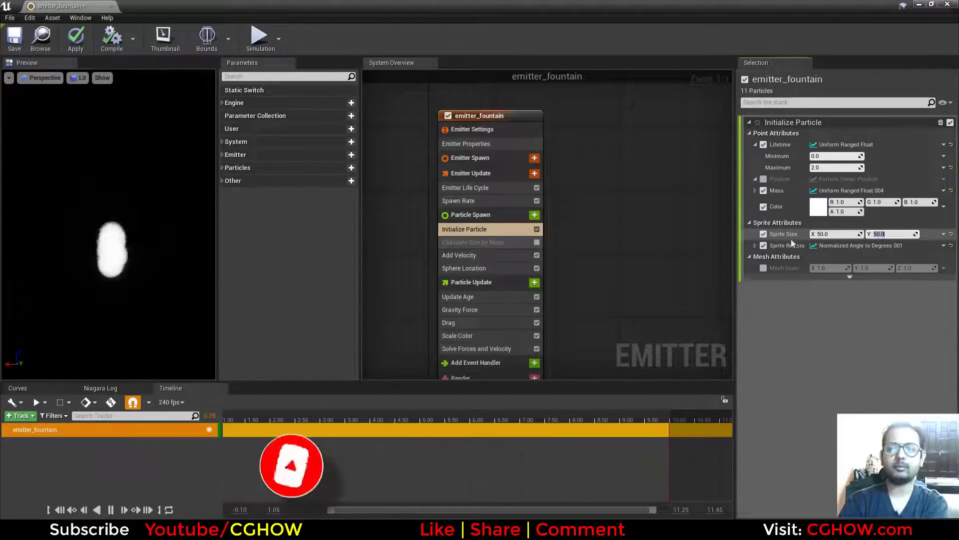
Drive the Sprite Size with a Vector 2D From Float input valued at about 53.6.
{"action": "left_click", "coordinate": [943, 234]}
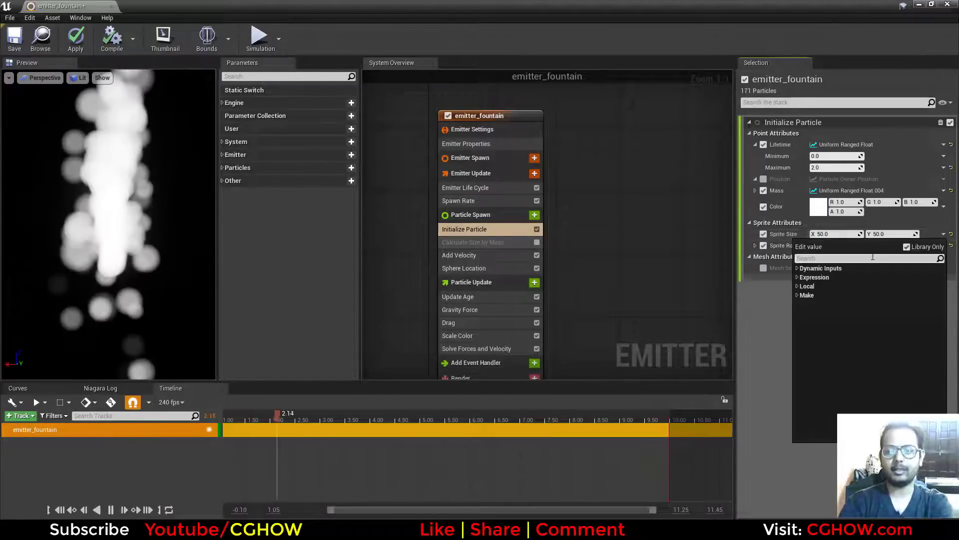
{"action": "type", "text": "flo"}
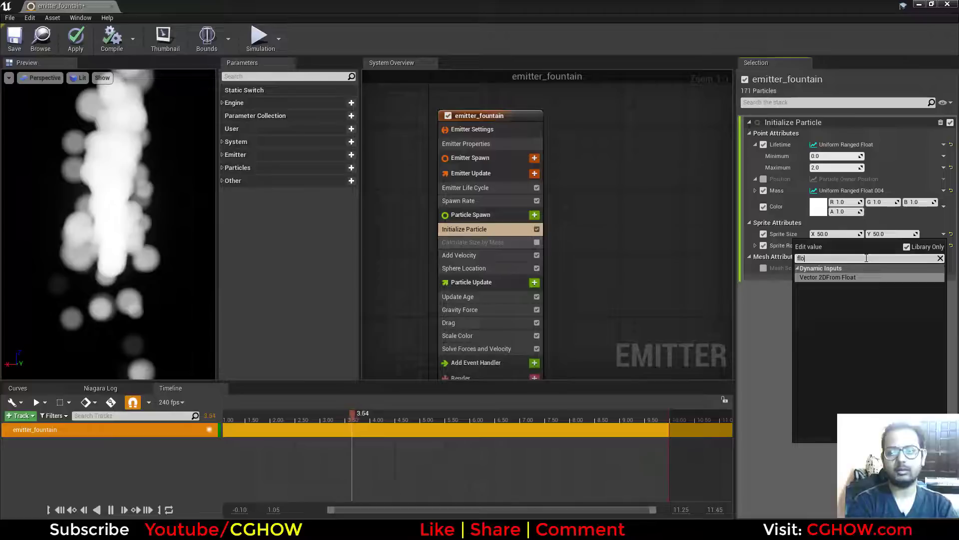
{"action": "left_click", "coordinate": [834, 278]}
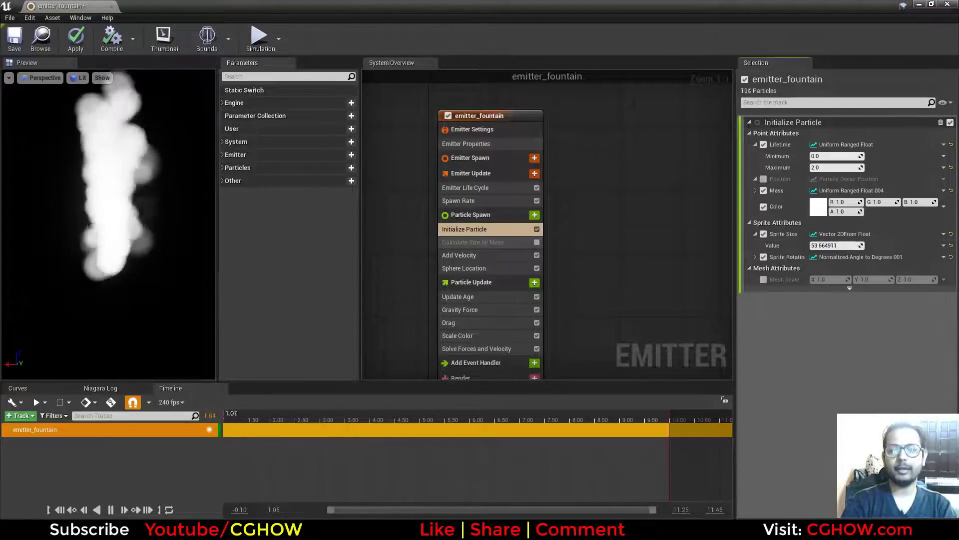
Assign a Uniform Ranged Float to the Sprite Size value, with minimum 0.0 and maximum about 24.7.
{"action": "left_click", "coordinate": [944, 245]}
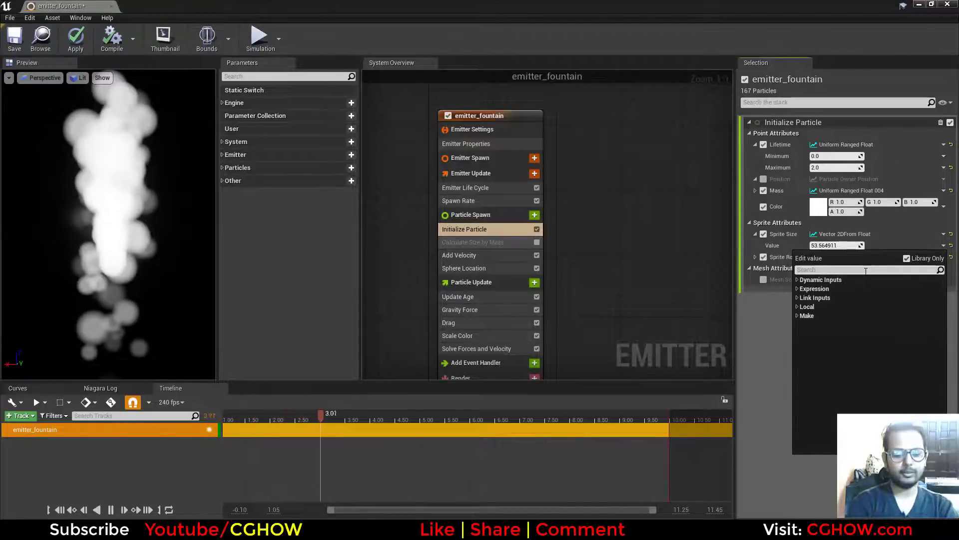
{"action": "type", "text": "uni"}
{"action": "left_click", "coordinate": [857, 299]}
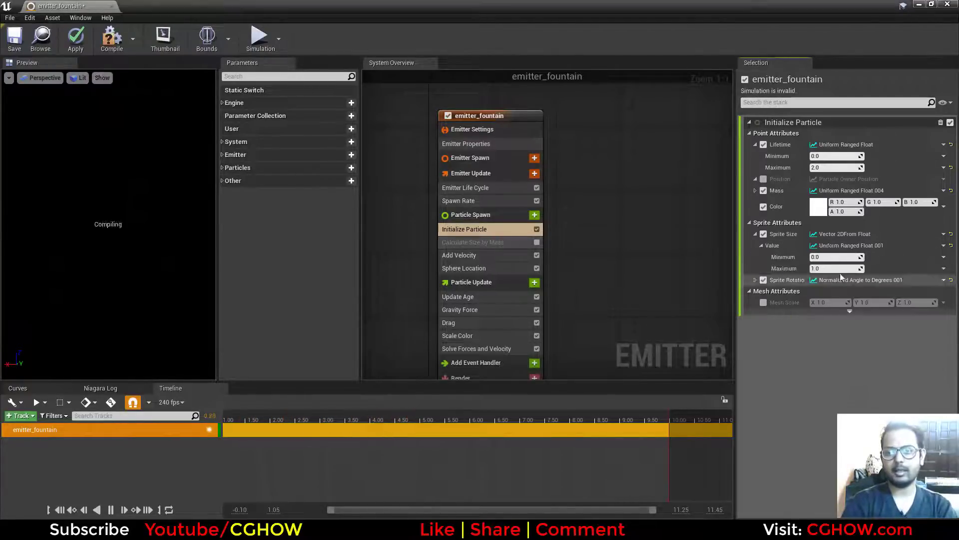
{"action": "left_click_drag", "start_coordinate": [827, 269], "coordinate": [884, 269]}
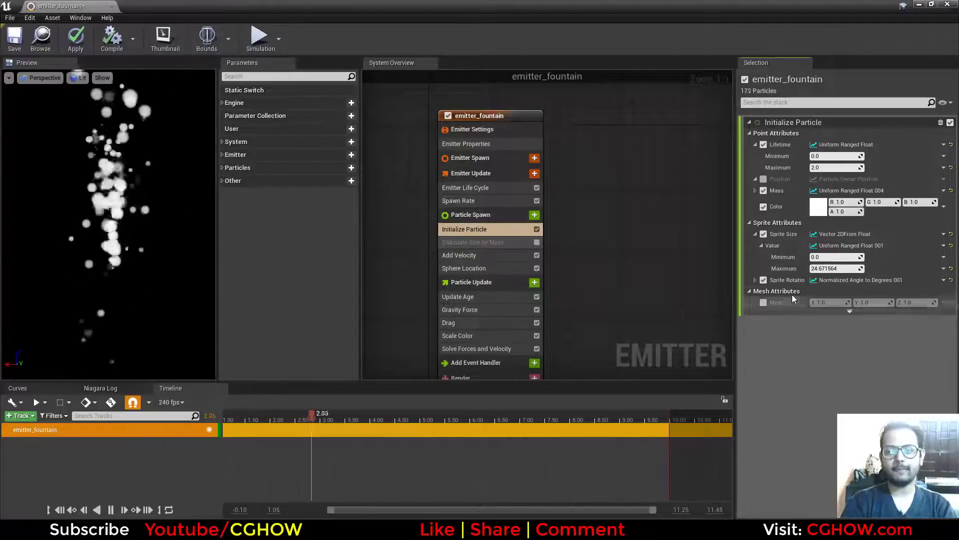
Expand the Sprite Rotation settings and set the normalized angle range to minimum -1.0 and maximum 1.0.
{"action": "left_click", "coordinate": [762, 279]}
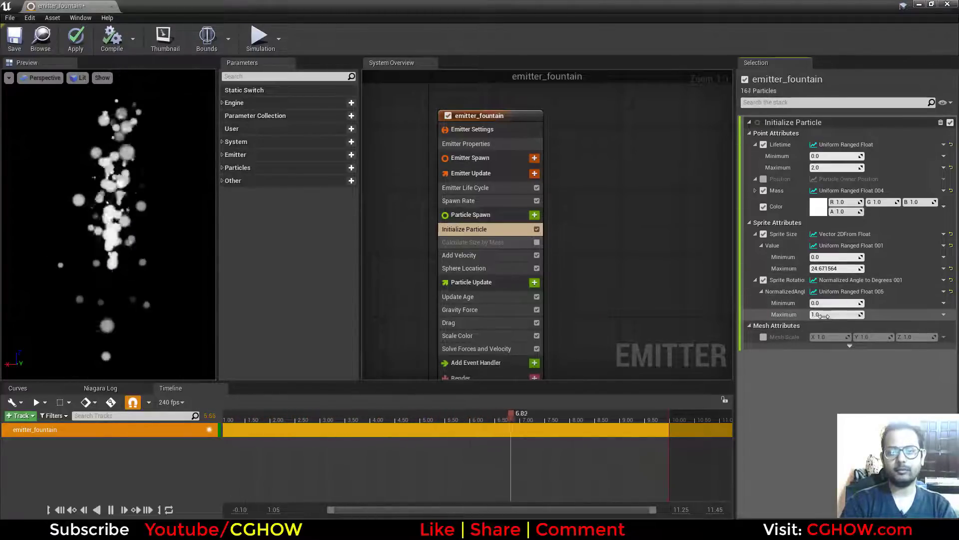
{"action": "left_click", "coordinate": [824, 315]}
{"action": "left_click", "coordinate": [828, 301]}
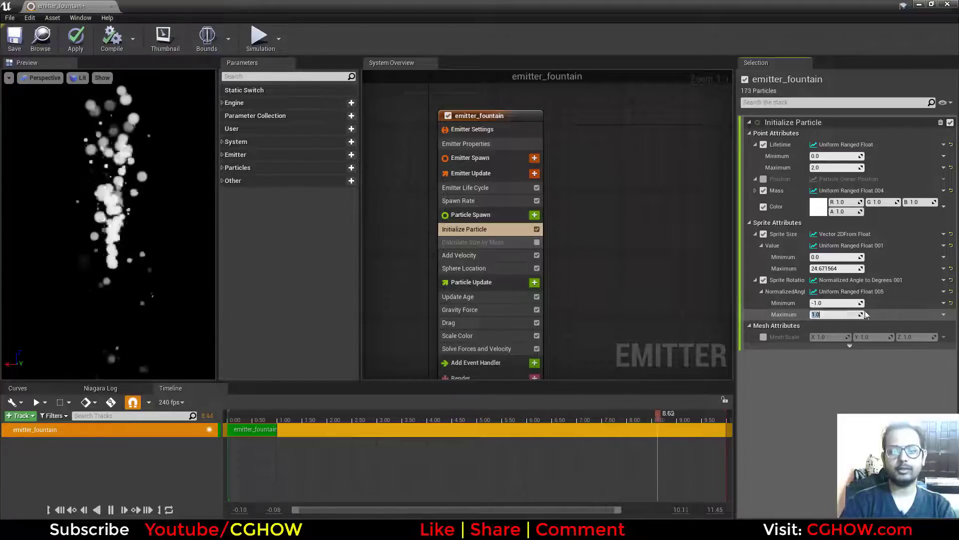
{"action": "left_click", "coordinate": [828, 303]}
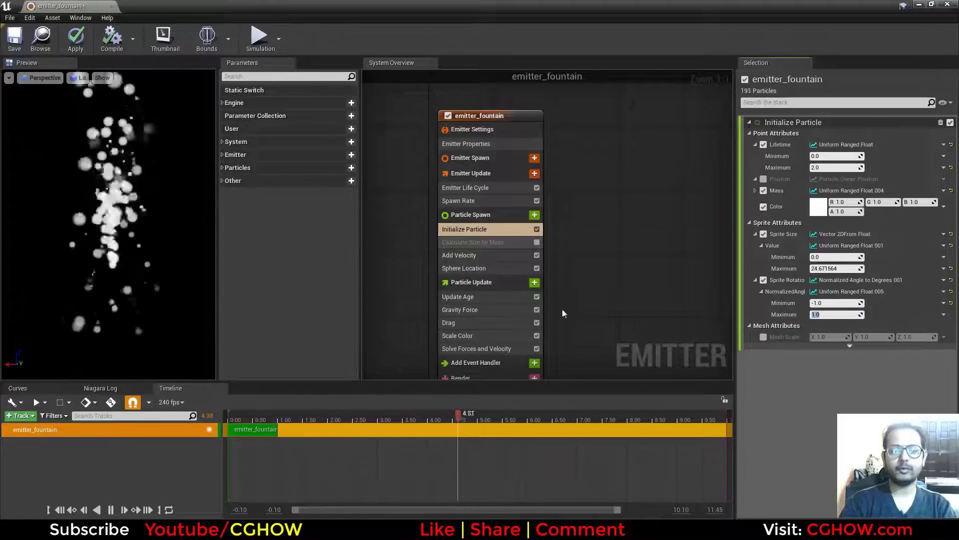
Reset the Velocity in the Add Velocity module to a plain vector and raise its Z component to about 338.6.
{"action": "right_click_drag", "start_coordinate": [559, 257], "coordinate": [564, 212]}
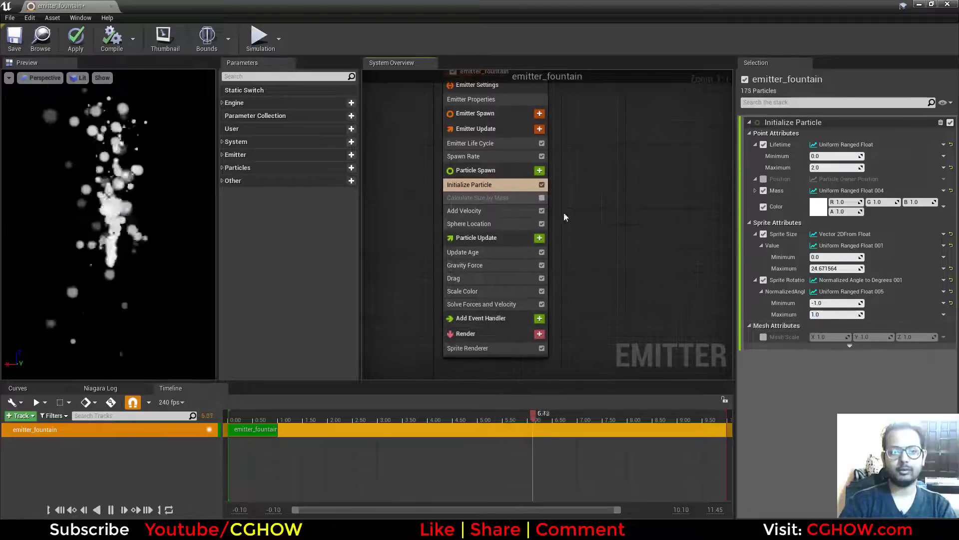
{"action": "left_click", "coordinate": [485, 211]}
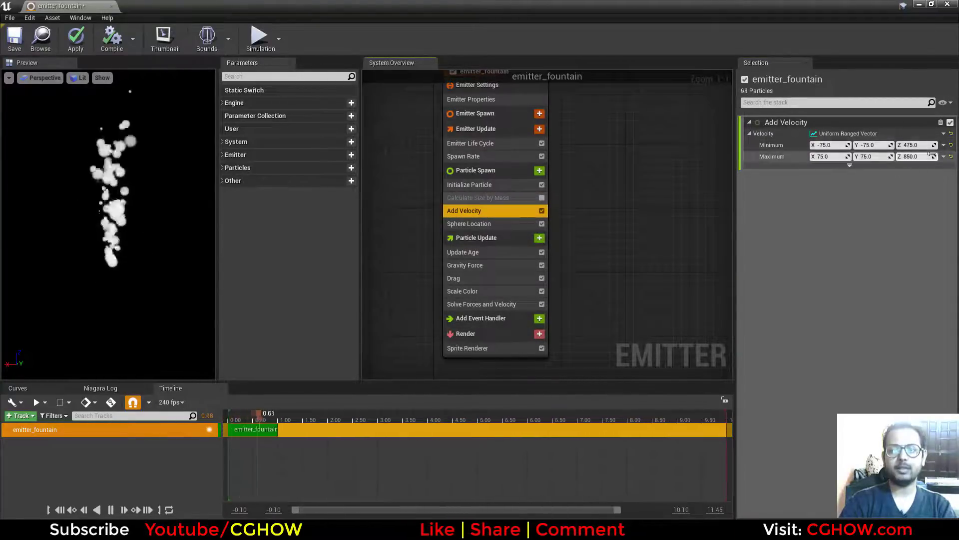
{"action": "left_click", "coordinate": [951, 133]}
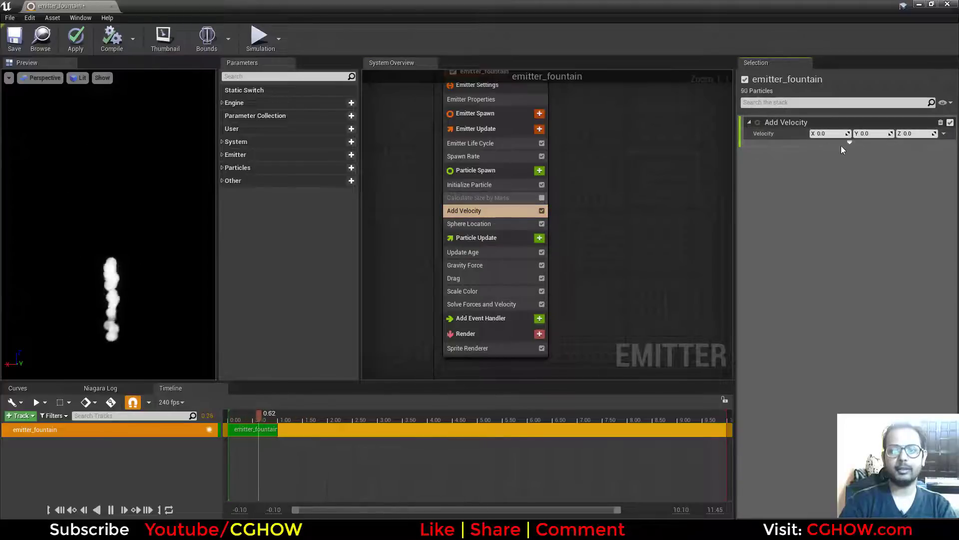
{"action": "left_click_drag", "start_coordinate": [904, 133], "coordinate": [919, 133]}
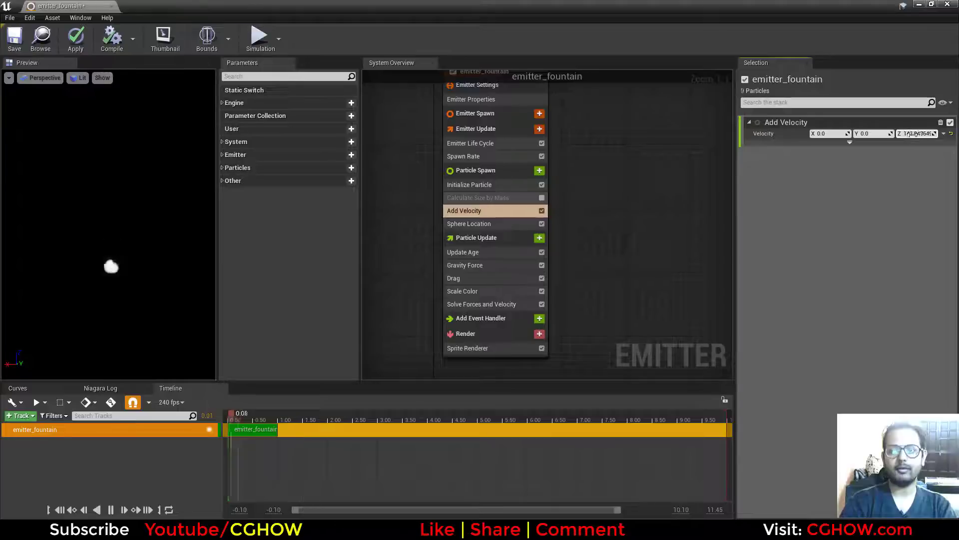
Try a Uniform Ranged Vector for the Velocity, from about X -860, Y -34, Z 1.5 to X 28.5, Y 80.4, Z 1537.
{"action": "left_click", "coordinate": [944, 134]}
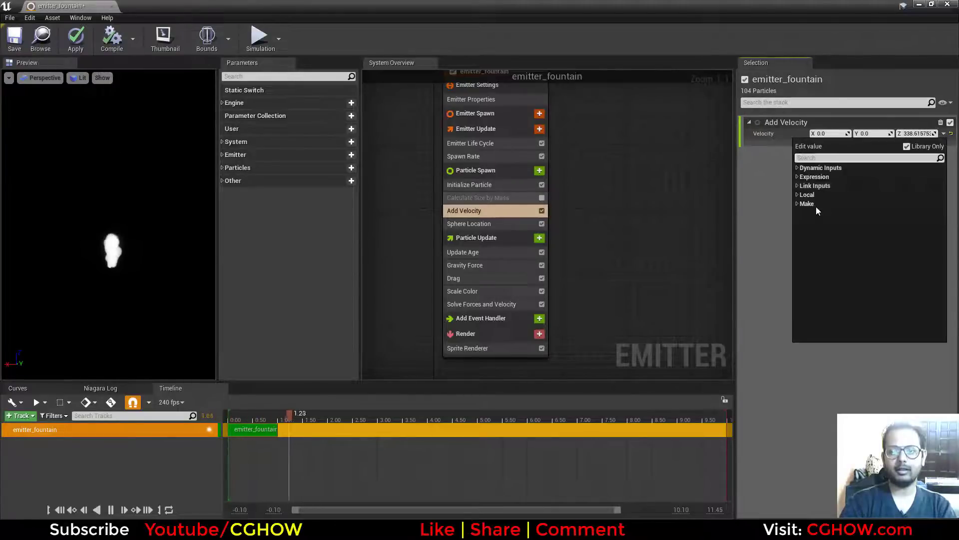
{"action": "left_click", "coordinate": [796, 170]}
{"action": "scroll", "coordinate": [839, 298], "scroll_direction": "down", "scroll_amount": 5}
{"action": "scroll", "coordinate": [832, 300], "scroll_direction": "down", "scroll_amount": 2}
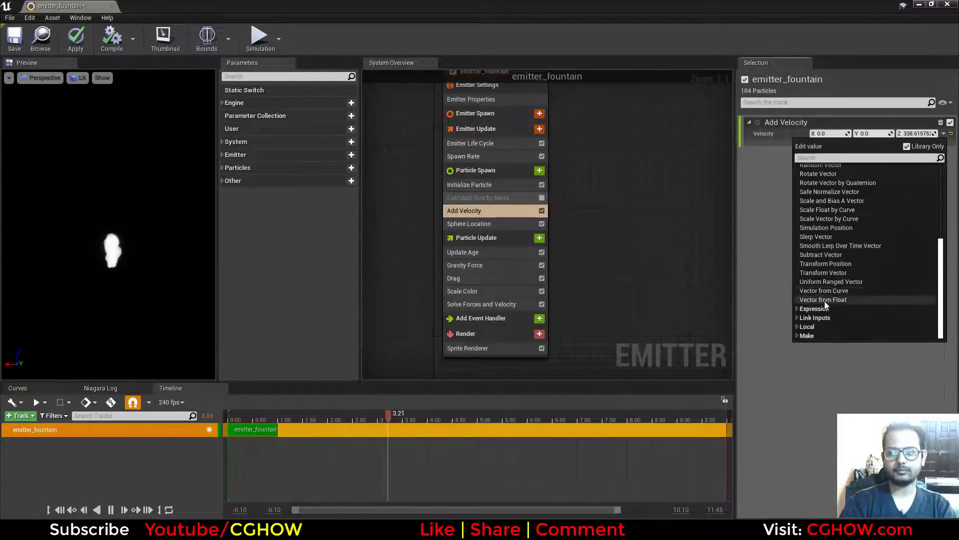
{"action": "left_click", "coordinate": [821, 284]}
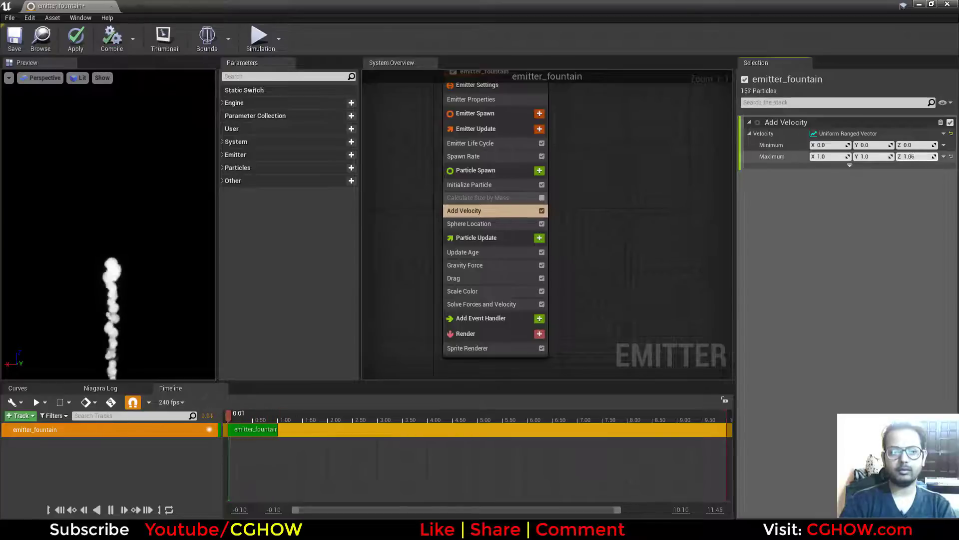
{"action": "left_click_drag", "start_coordinate": [913, 156], "coordinate": [837, 145]}
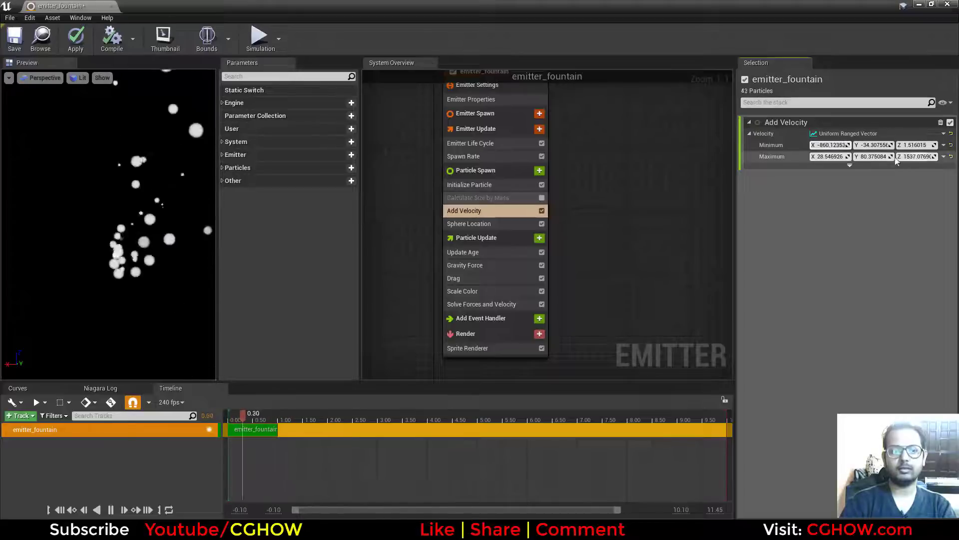
Reset the Velocity to a plain vector and set its Z component to 500.
{"action": "left_click", "coordinate": [950, 134]}
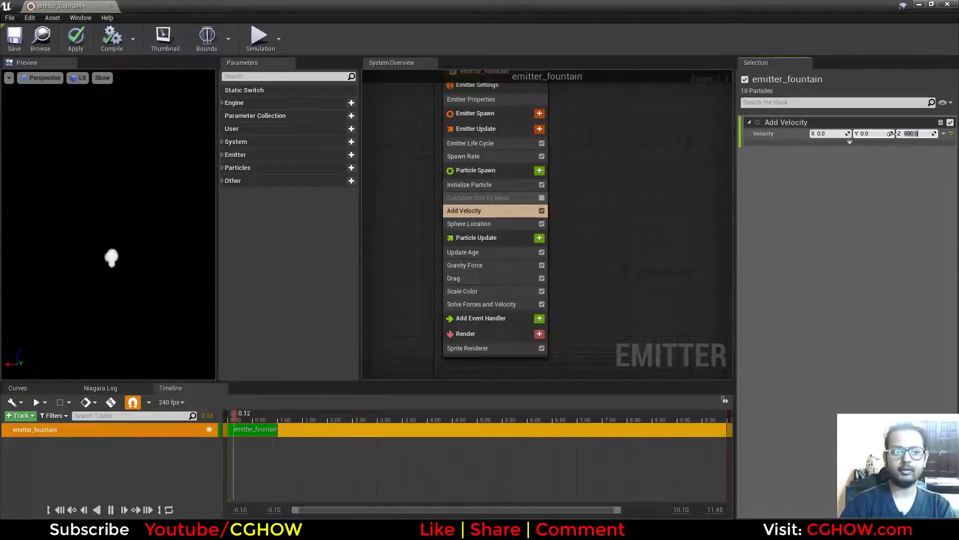
Raise the Sphere Location module's Sphere Radius to about 51.6, and toggle the module off and on to compare.
{"action": "left_click", "coordinate": [479, 224]}
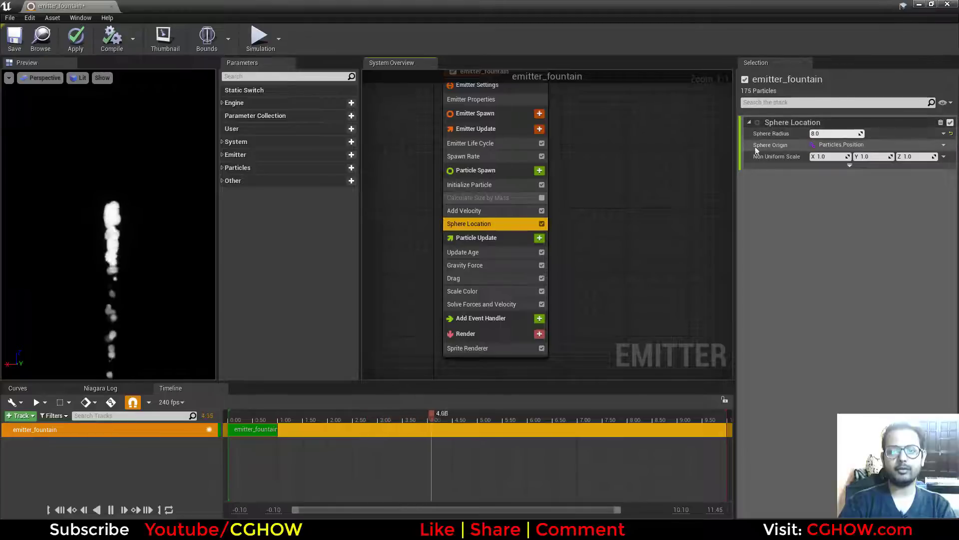
{"action": "left_click_drag", "start_coordinate": [829, 133], "coordinate": [870, 134]}
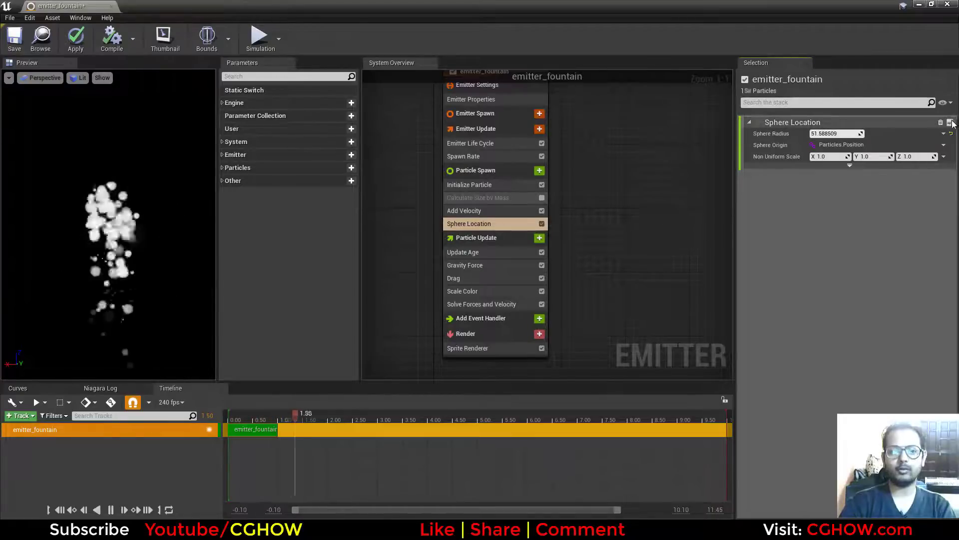
{"action": "left_click", "coordinate": [951, 123]}
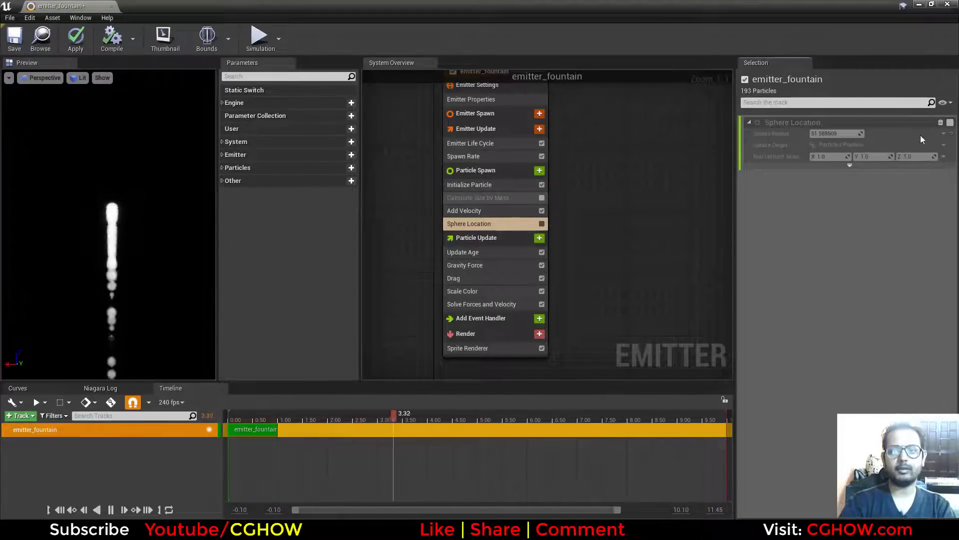
{"action": "left_click", "coordinate": [951, 123]}
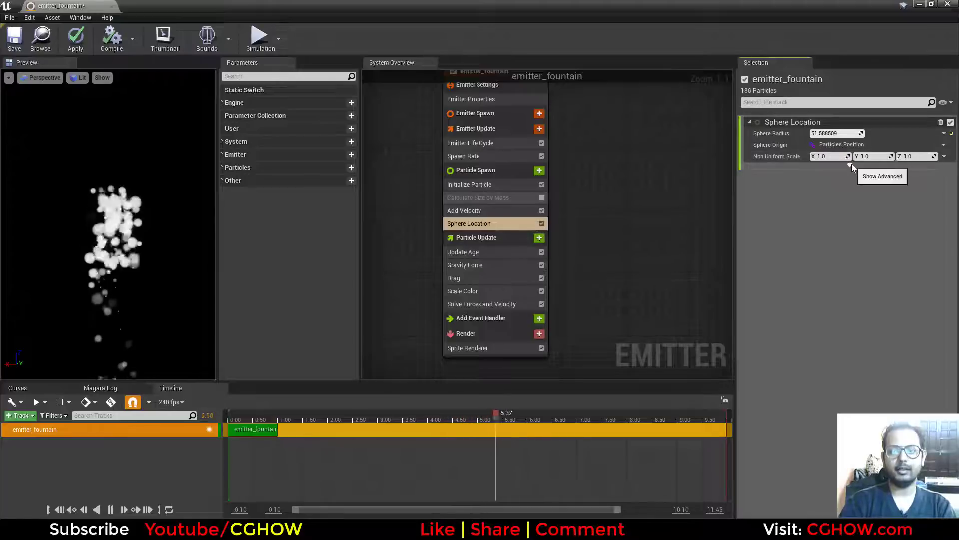
Show the Sphere Location module's advanced options, and set its Sphere Radius to 20 after trying about 112.7.
{"action": "left_click", "coordinate": [851, 165]}
{"action": "left_click_drag", "start_coordinate": [859, 134], "coordinate": [904, 133]}
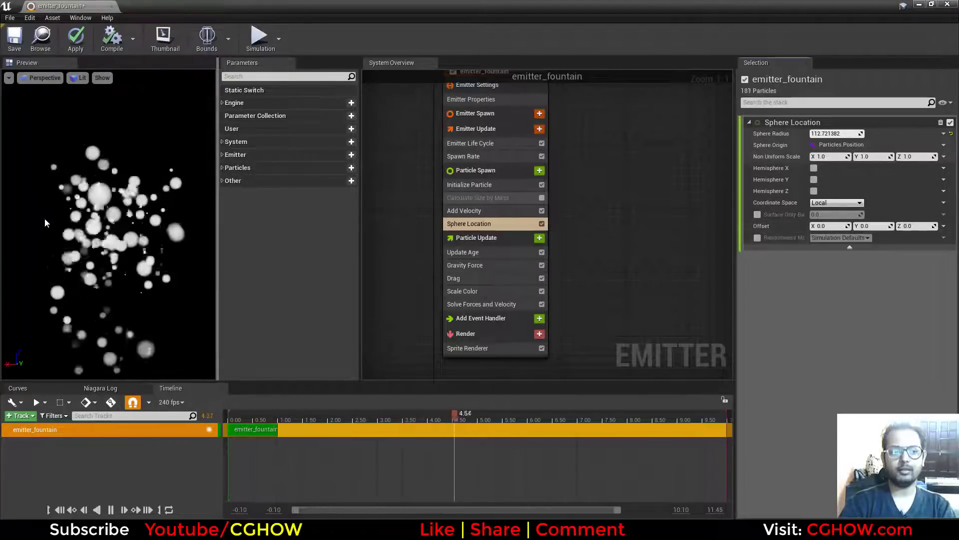
{"action": "left_click", "coordinate": [840, 132]}
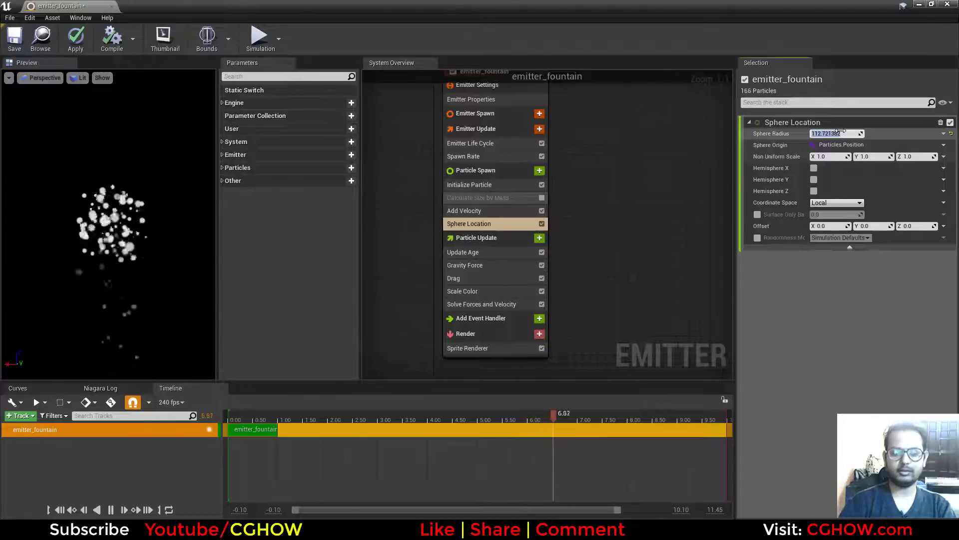
{"action": "type", "text": "20"}
{"action": "key", "text": "Return"}
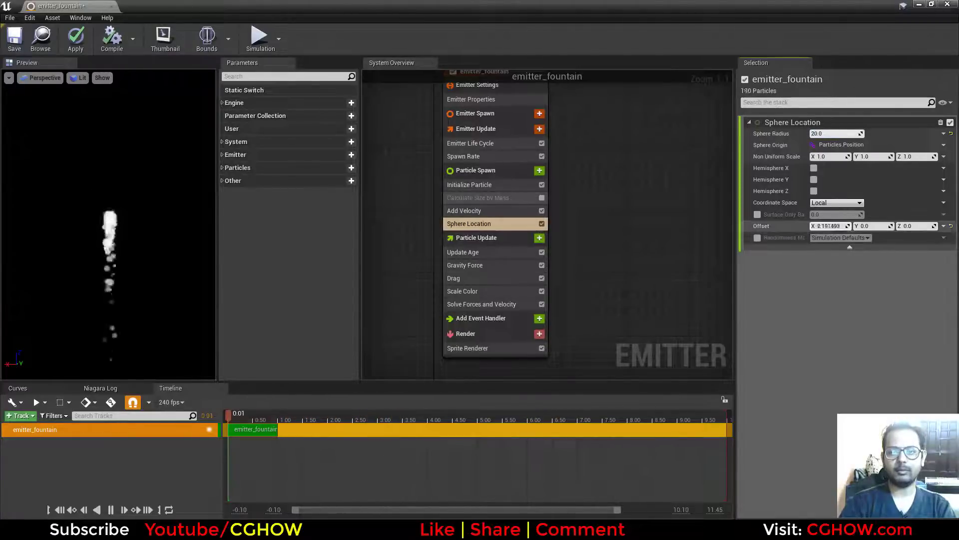
Try a Sphere Location Offset of about 294.6 on X, and reset the offset to its default.
{"action": "left_click_drag", "start_coordinate": [829, 226], "coordinate": [860, 226]}
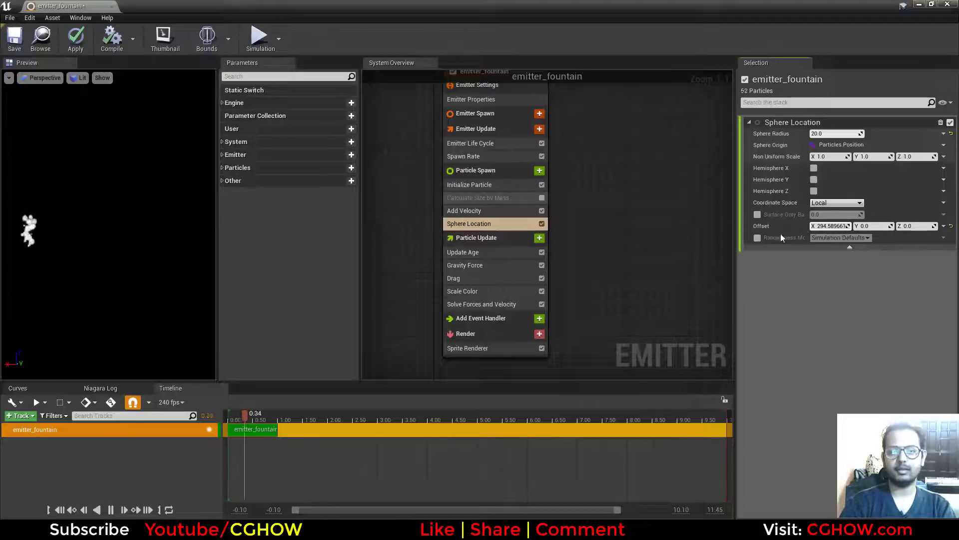
{"action": "left_click", "coordinate": [951, 227]}
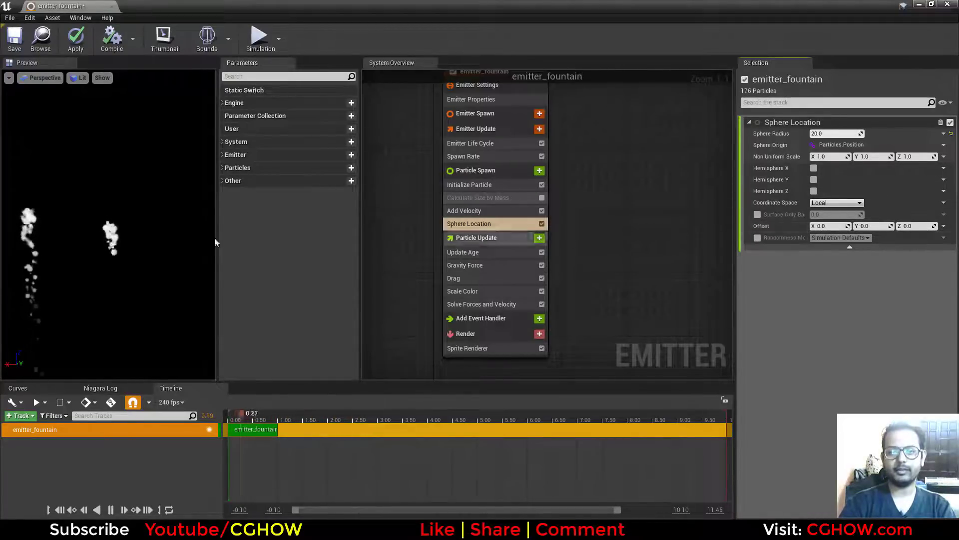
Examine the Particle Update group's Update Age and Gravity Force modules, toggling Gravity Force off and on to compare.
{"action": "left_click", "coordinate": [466, 239]}
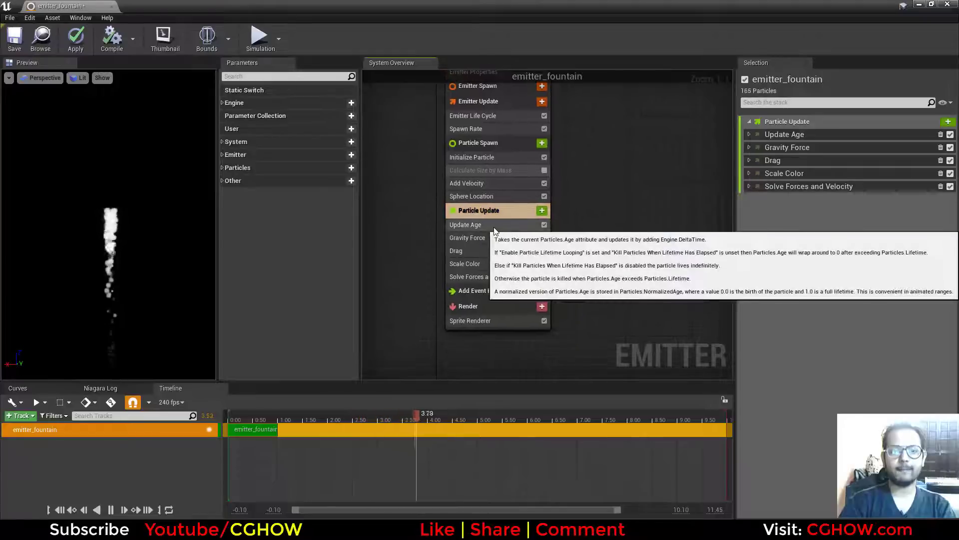
{"action": "left_click", "coordinate": [495, 226]}
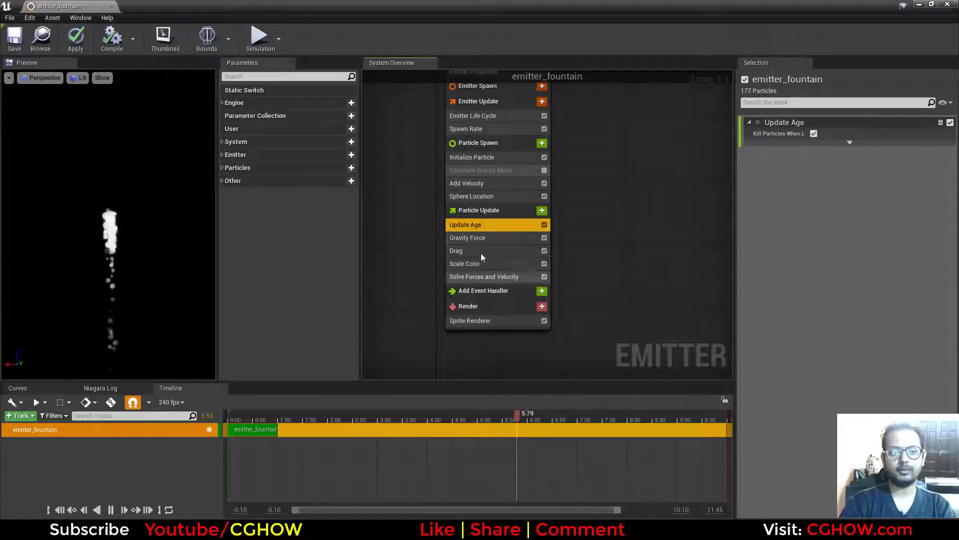
{"action": "left_click", "coordinate": [473, 240]}
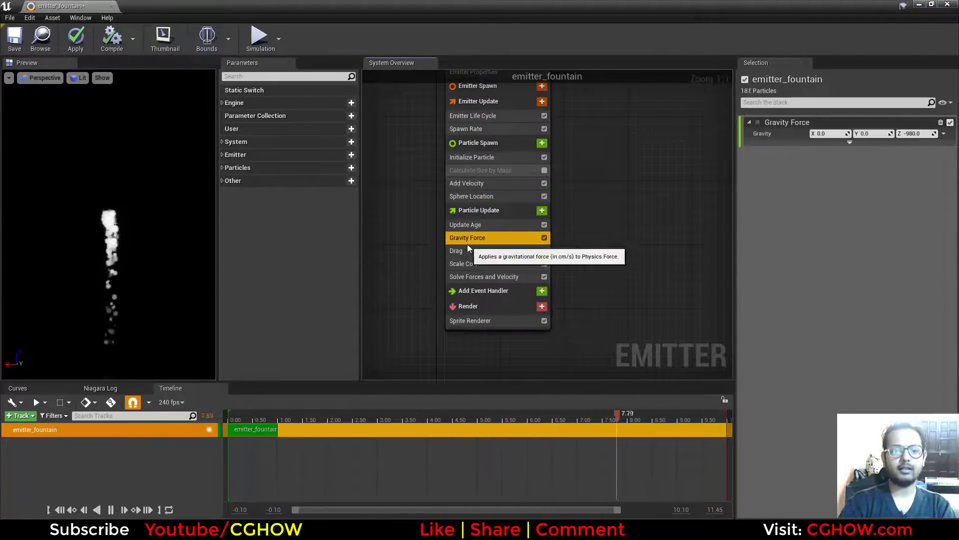
{"action": "left_click", "coordinate": [950, 122]}
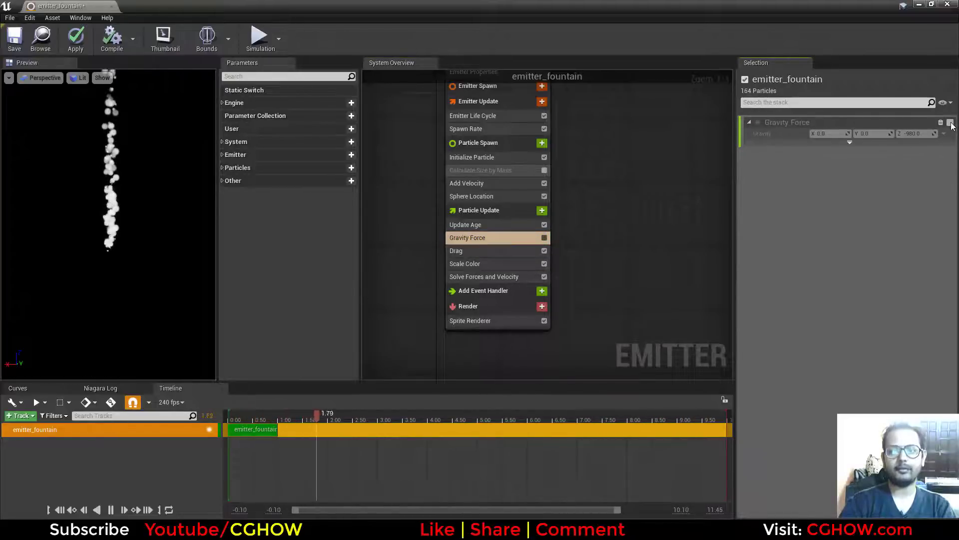
{"action": "left_click", "coordinate": [950, 123]}
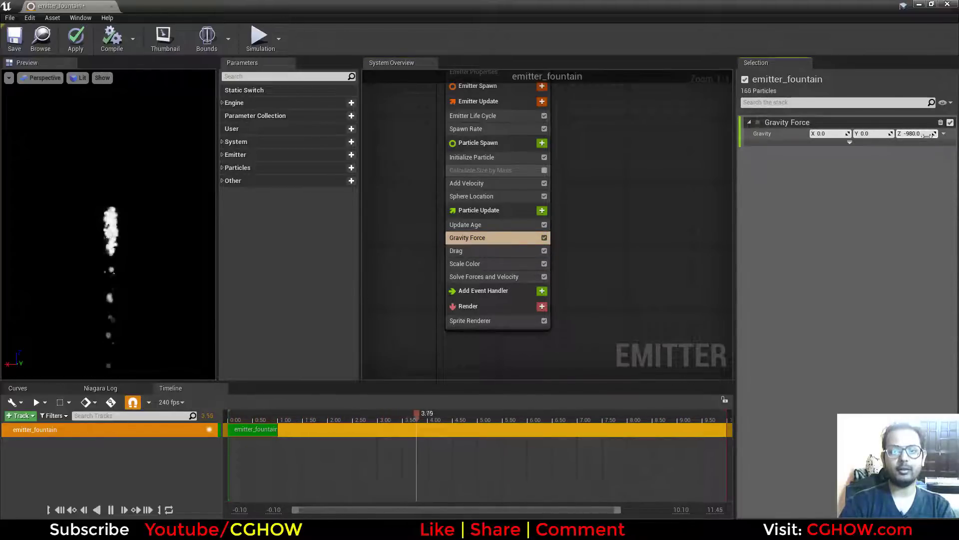
Delete the Gravity Force module, add it again to Particle Update, and move it above Solve Forces and Velocity.
{"action": "key", "text": "Delete"}
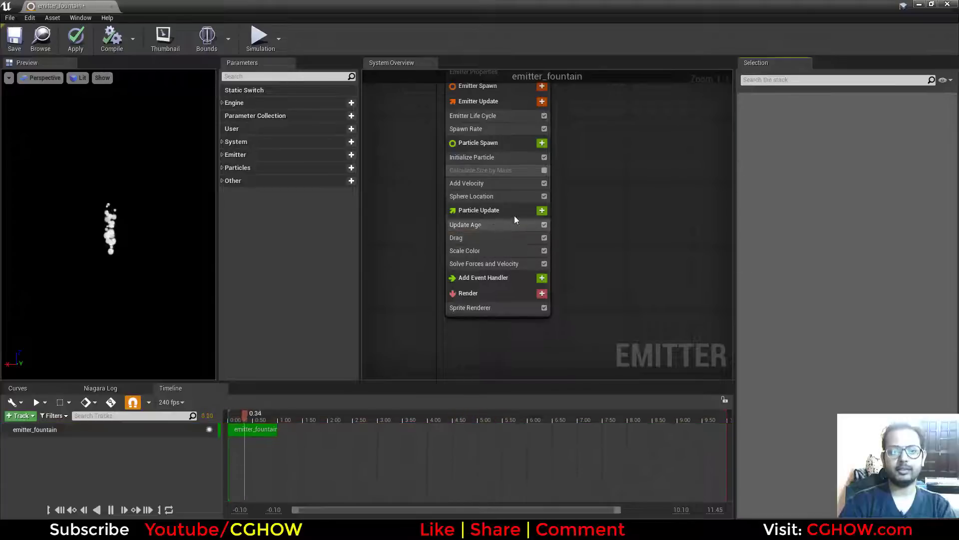
{"action": "left_click", "coordinate": [542, 210]}
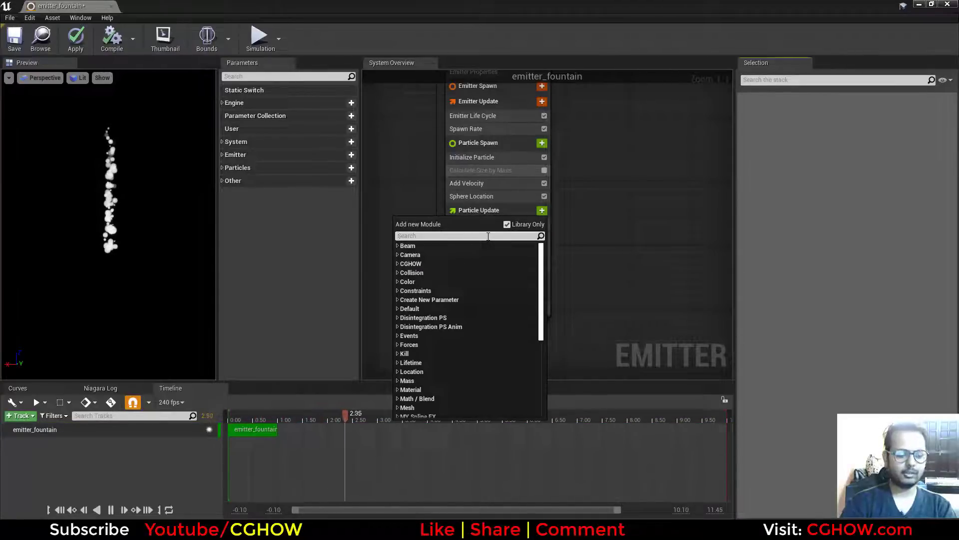
{"action": "type", "text": "gar"}
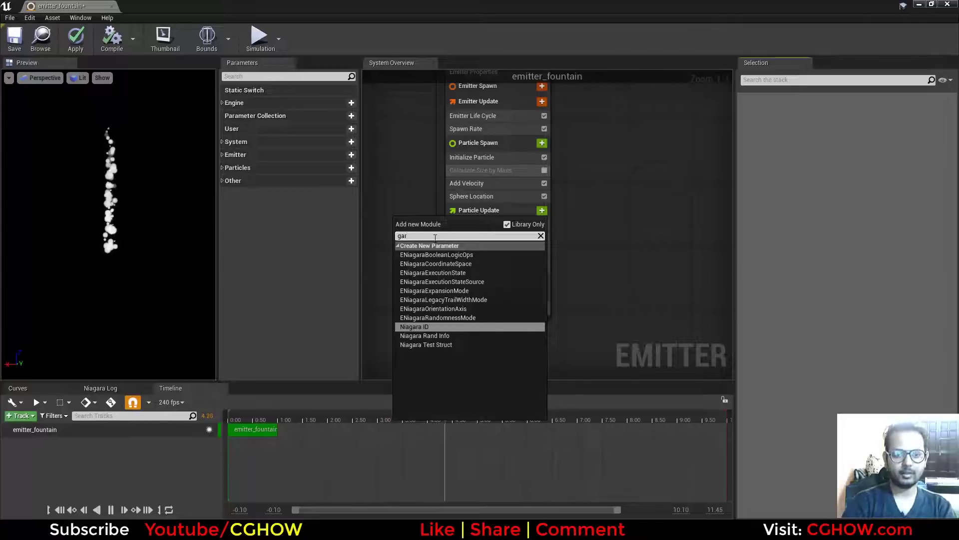
{"action": "type", "text": "grav"}
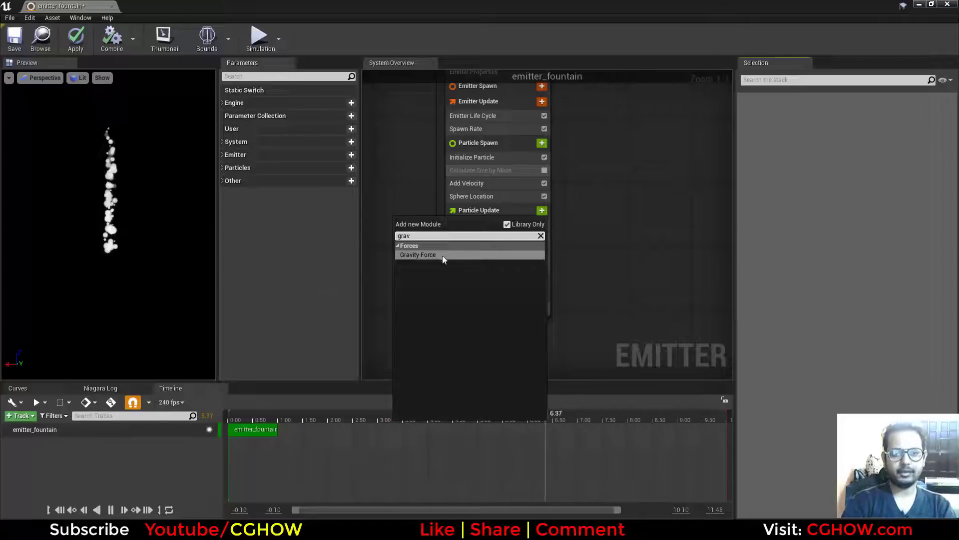
{"action": "left_click", "coordinate": [442, 255]}
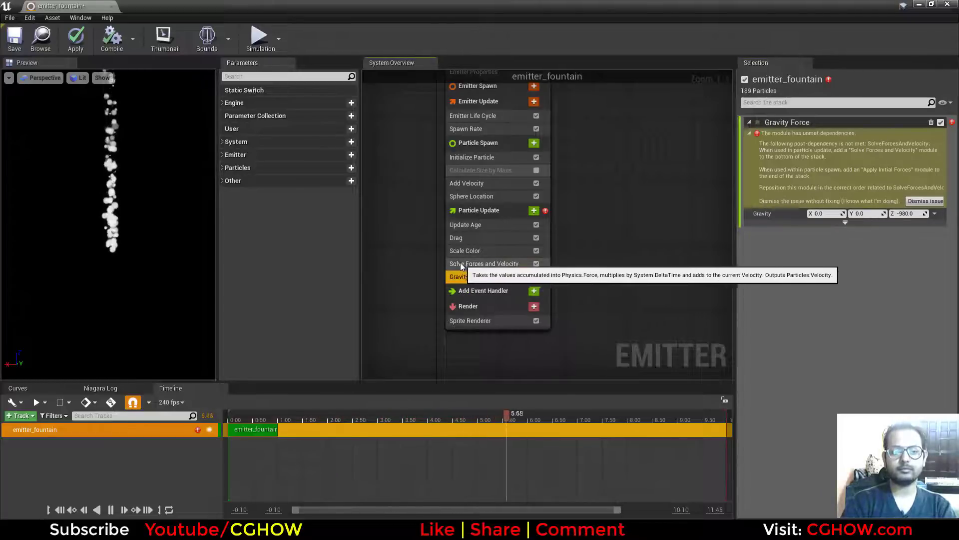
{"action": "mouse_move", "coordinate": [462, 277]}
{"action": "left_mouse_down"}
{"action": "mouse_move", "coordinate": [472, 277]}
{"action": "mouse_move", "coordinate": [470, 261]}
{"action": "left_mouse_up"}
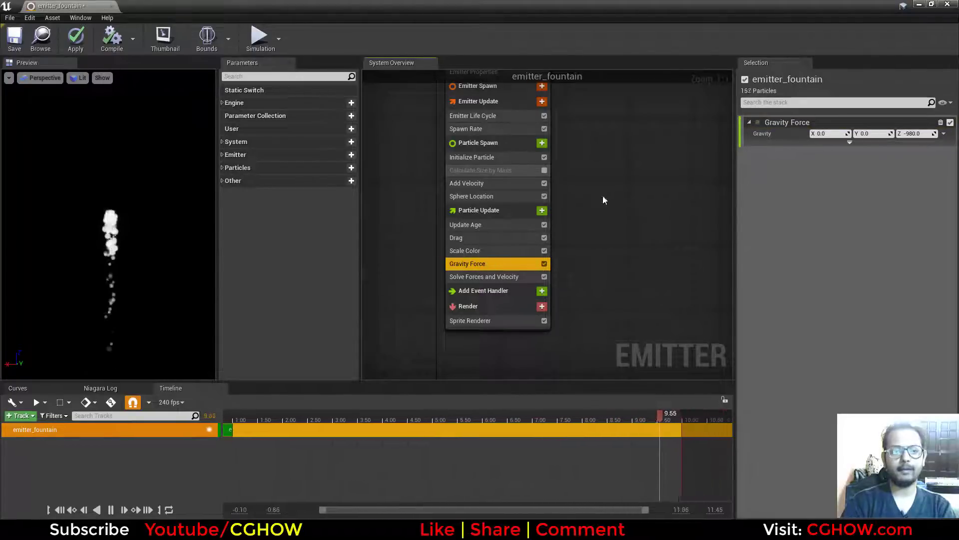
Remove the Gravity Force module, and raise the Drag module's Drag value to about 2.09.
{"action": "left_click", "coordinate": [940, 122]}
{"action": "left_click", "coordinate": [462, 237]}
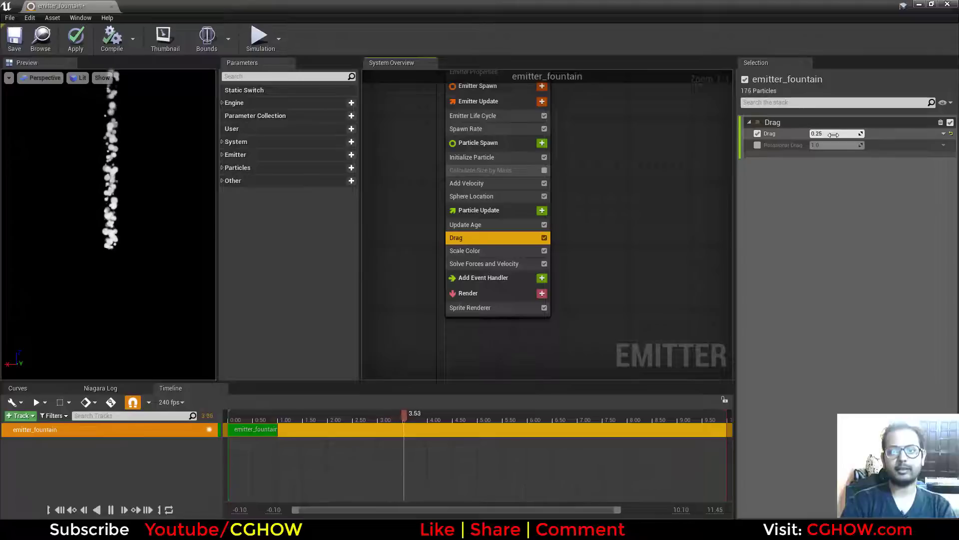
{"action": "left_click_drag", "start_coordinate": [835, 133], "coordinate": [860, 133]}
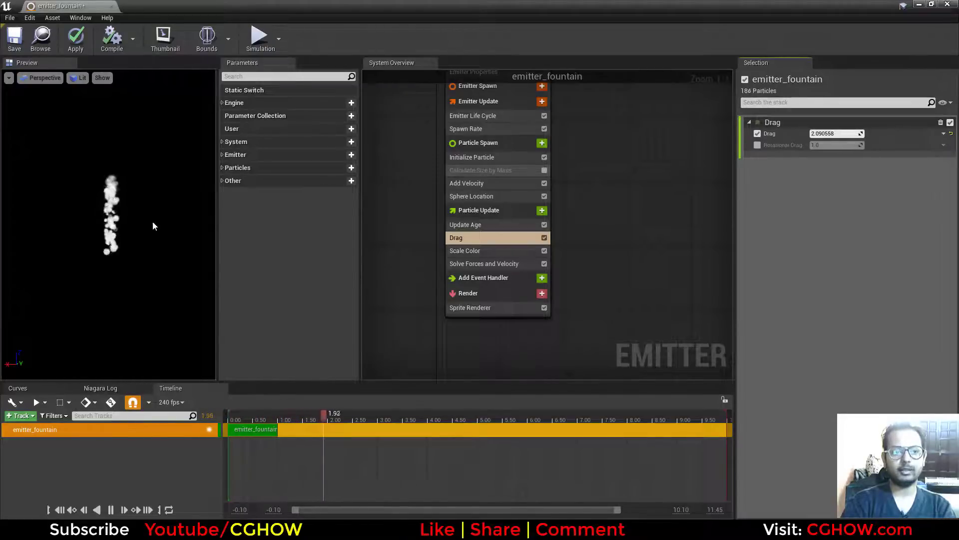
Delete the Drag module, add a fresh one to Particle Update, and reposition it above Solve Forces and Velocity.
{"action": "left_click", "coordinate": [940, 122]}
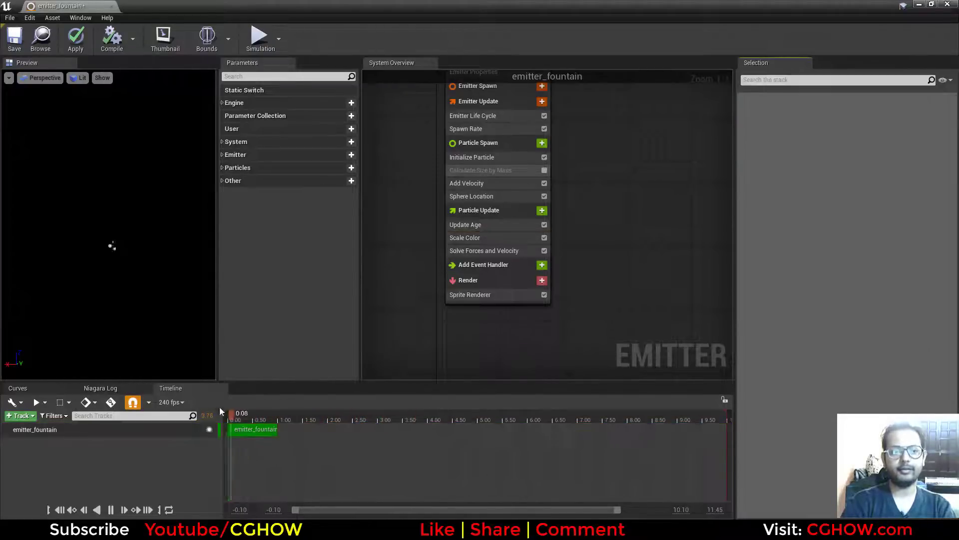
{"action": "left_click", "coordinate": [540, 210]}
{"action": "type", "text": "drag"}
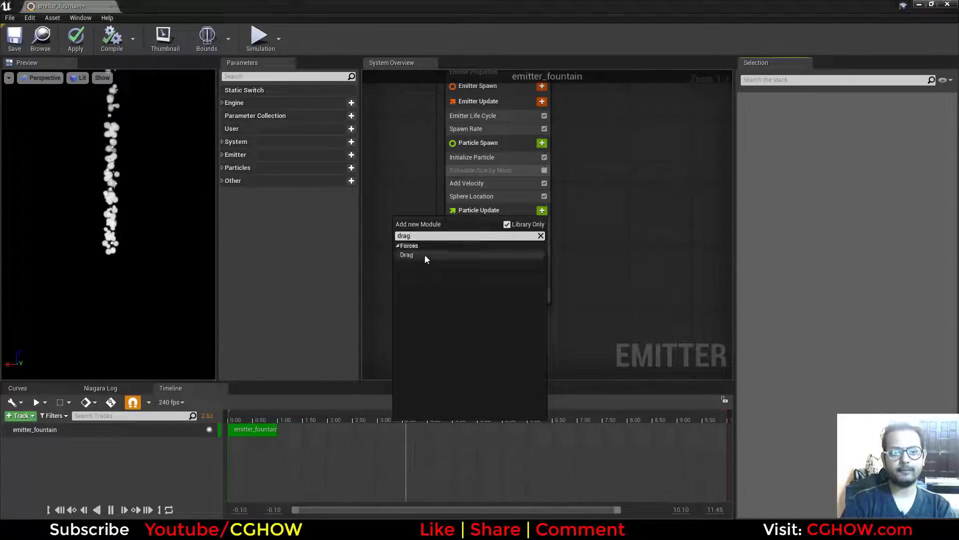
{"action": "left_click", "coordinate": [424, 255]}
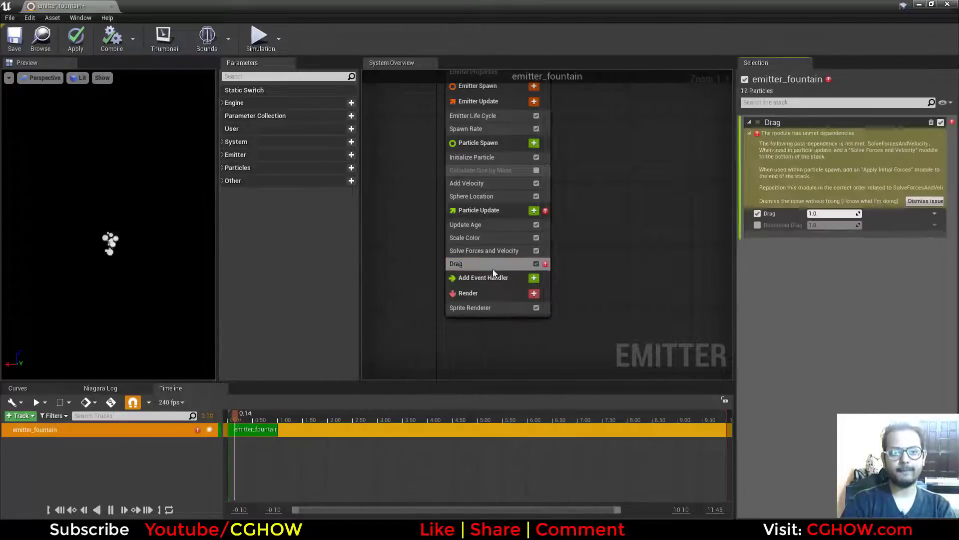
{"action": "left_click_drag", "start_coordinate": [462, 263], "coordinate": [463, 247]}
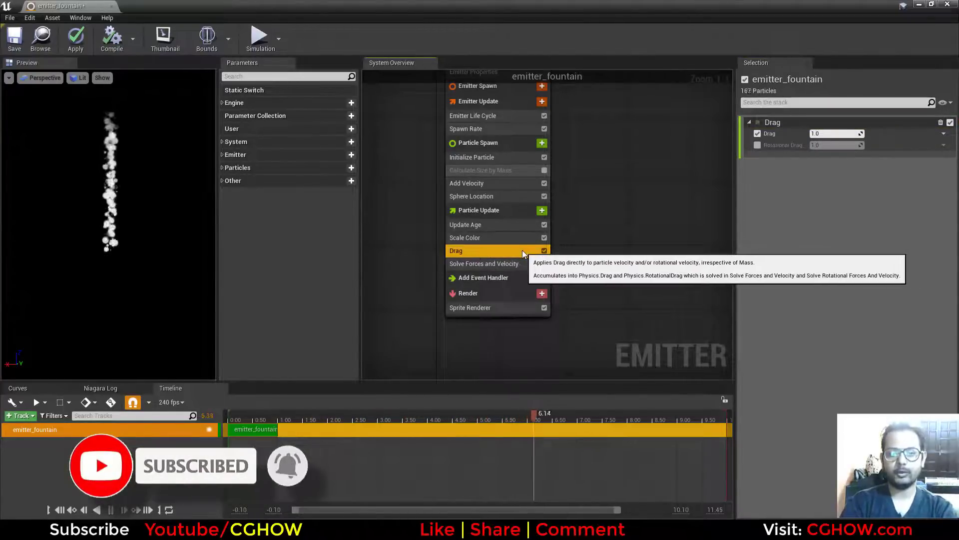
Replace the Drag module by inserting a new one directly above Solve Forces and Velocity.
{"action": "key", "text": "Delete"}
{"action": "right_click", "coordinate": [473, 250]}
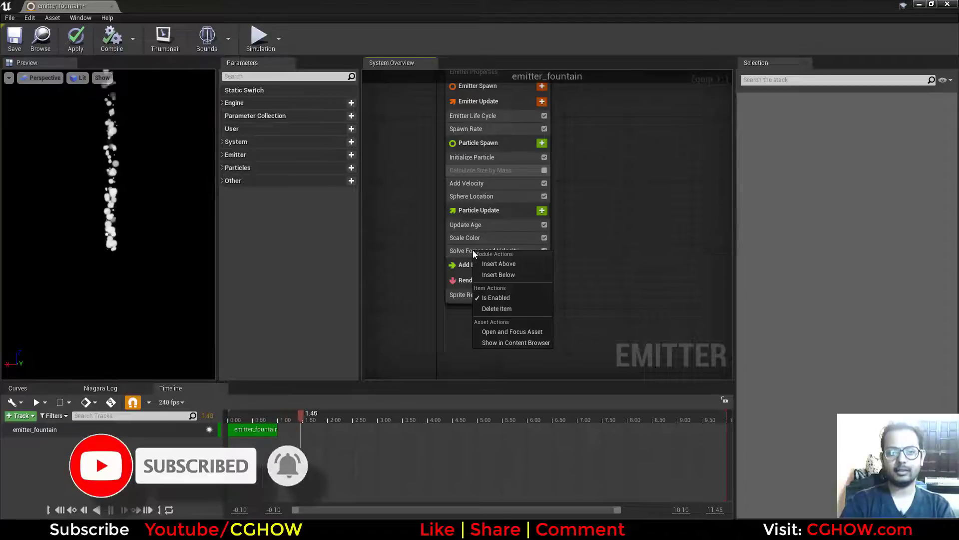
{"action": "left_click", "coordinate": [516, 264]}
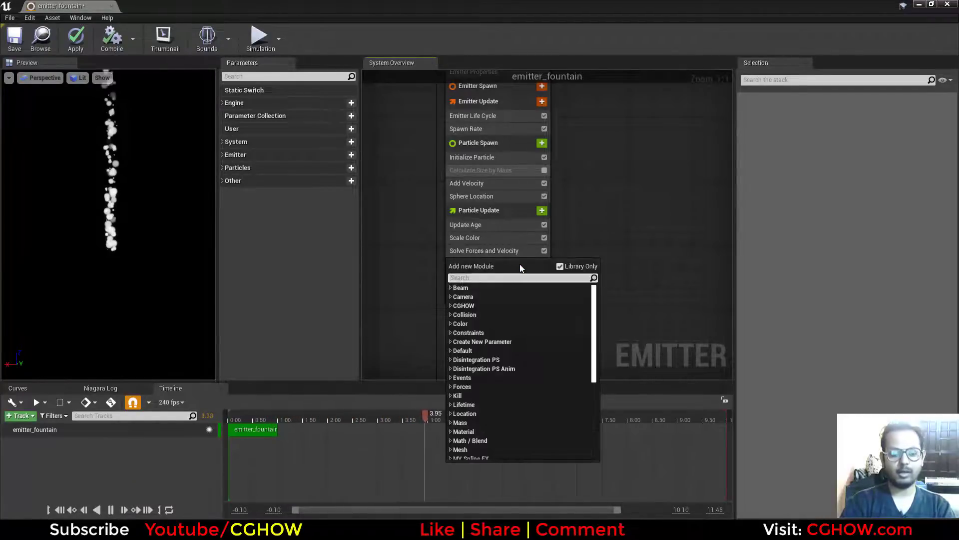
{"action": "type", "text": "drag"}
{"action": "left_click", "coordinate": [471, 296]}
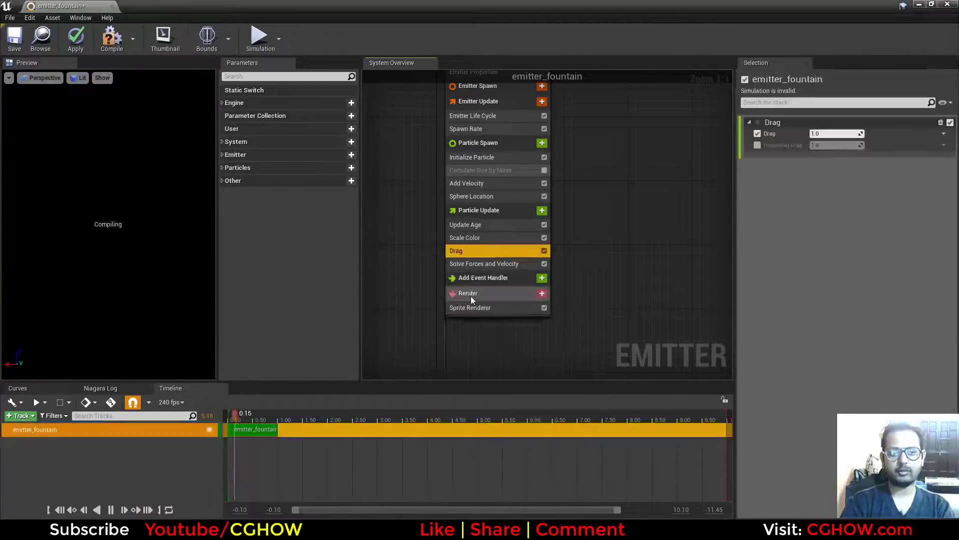
Look at the Solve Forces and Velocity settings, and delete the Drag module from Particle Update.
{"action": "left_click", "coordinate": [493, 265]}
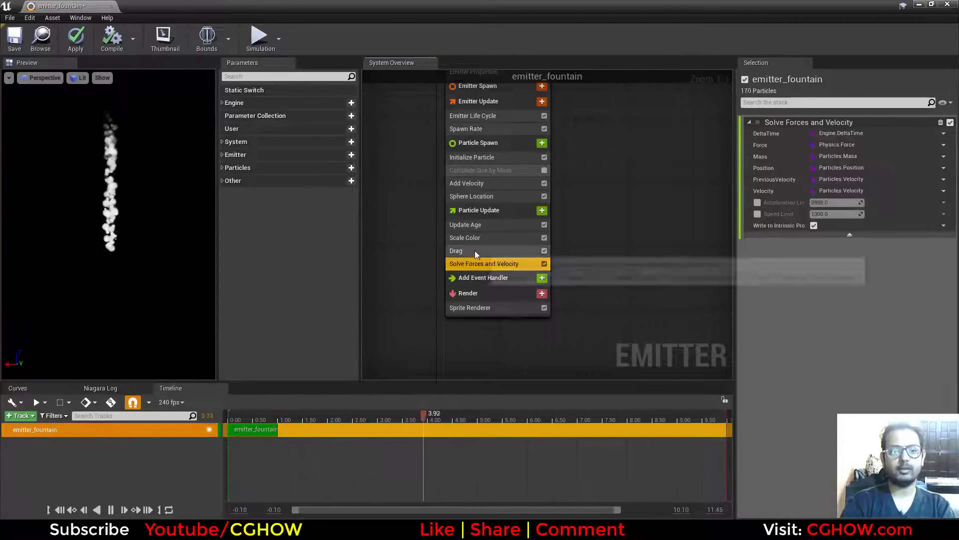
{"action": "left_click", "coordinate": [475, 251]}
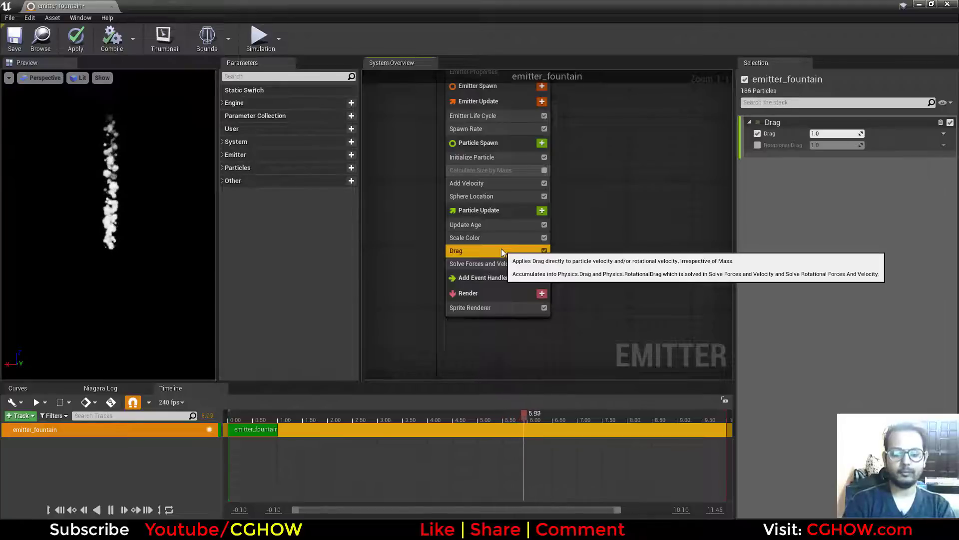
{"action": "key", "text": "Delete"}
Try a Scale RGB X value of about 49.1 in the Scale Color module, and delete the module.
{"action": "left_click", "coordinate": [499, 239]}
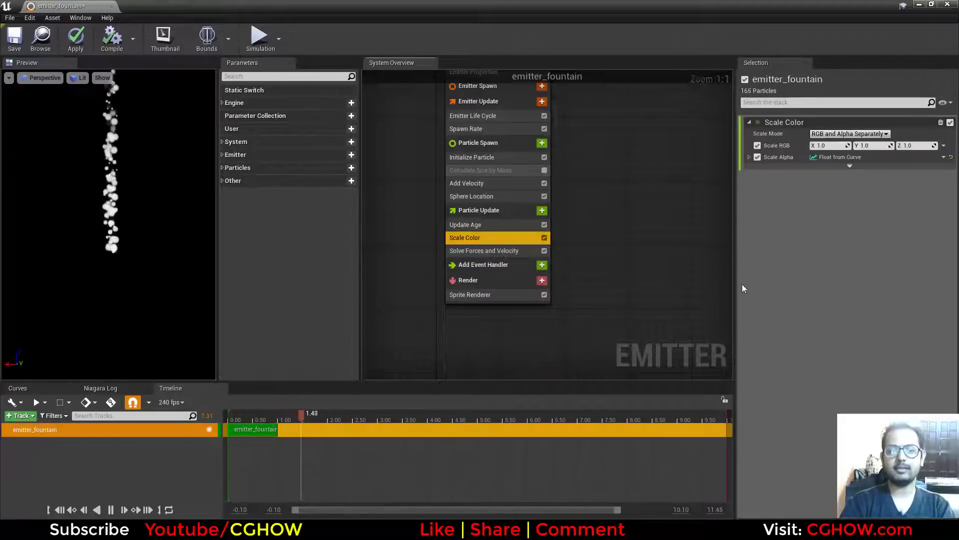
{"action": "left_click_drag", "start_coordinate": [820, 145], "coordinate": [849, 145]}
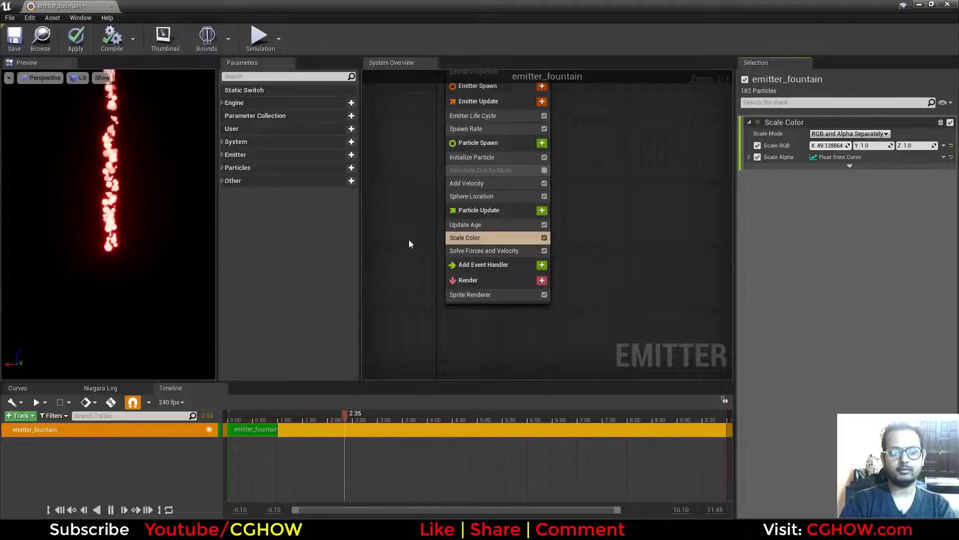
{"action": "right_click_drag", "start_coordinate": [409, 239], "coordinate": [413, 260]}
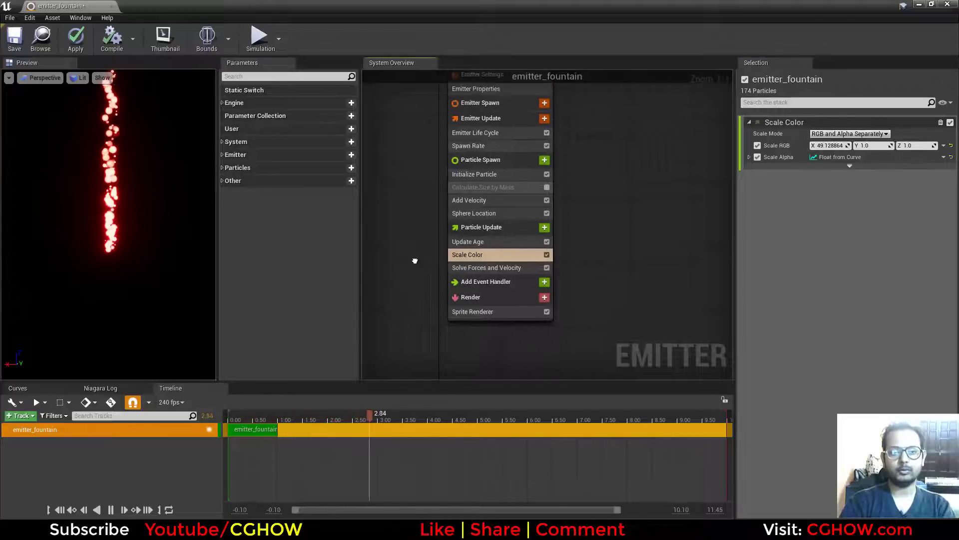
{"action": "left_click", "coordinate": [941, 122]}
Add a module to Particle Update that sets the Particles.Color parameter.
{"action": "left_click", "coordinate": [546, 231]}
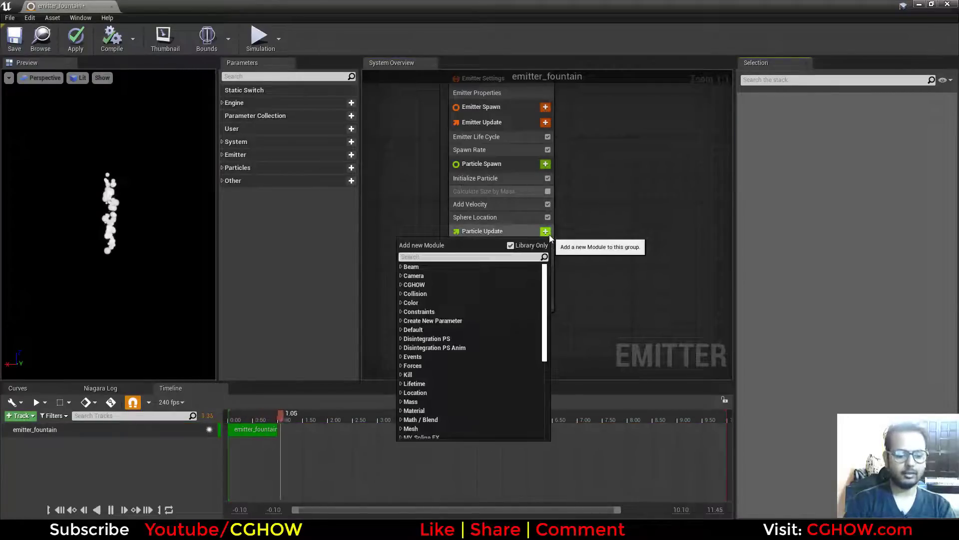
{"action": "type", "text": "color"}
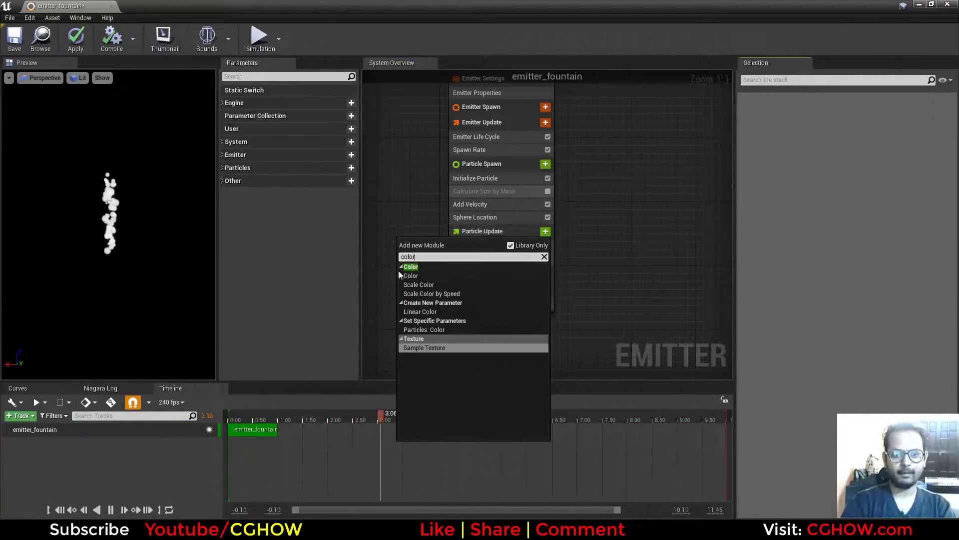
{"action": "left_click", "coordinate": [428, 329]}
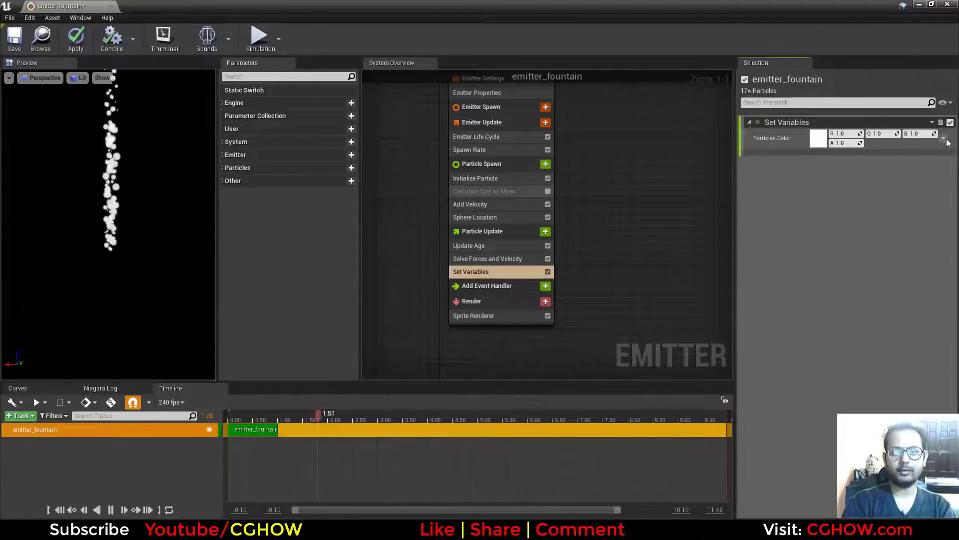
Try pure red (R 1, G 0, B 0) as the Particles.Color value, and discard the change.
{"action": "left_click", "coordinate": [818, 138]}
{"action": "left_click", "coordinate": [709, 220]}
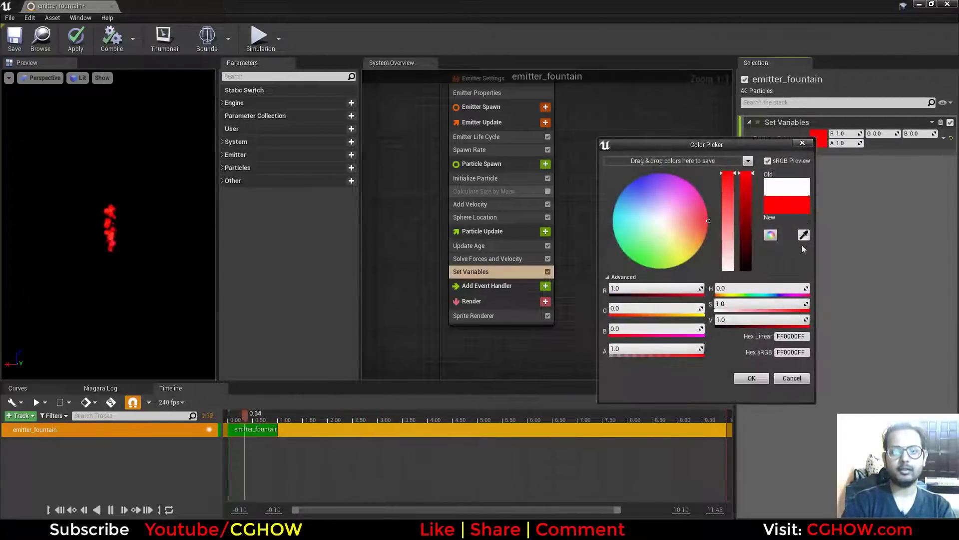
{"action": "left_click", "coordinate": [791, 377]}
Drive Particles.Color with the Color from Curve dynamic input.
{"action": "left_click", "coordinate": [943, 138]}
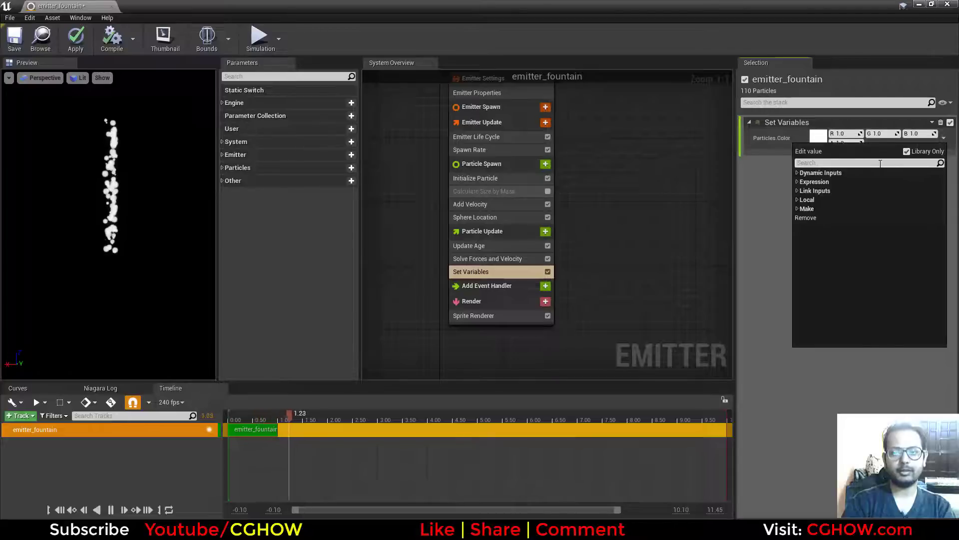
{"action": "type", "text": "cruv"}
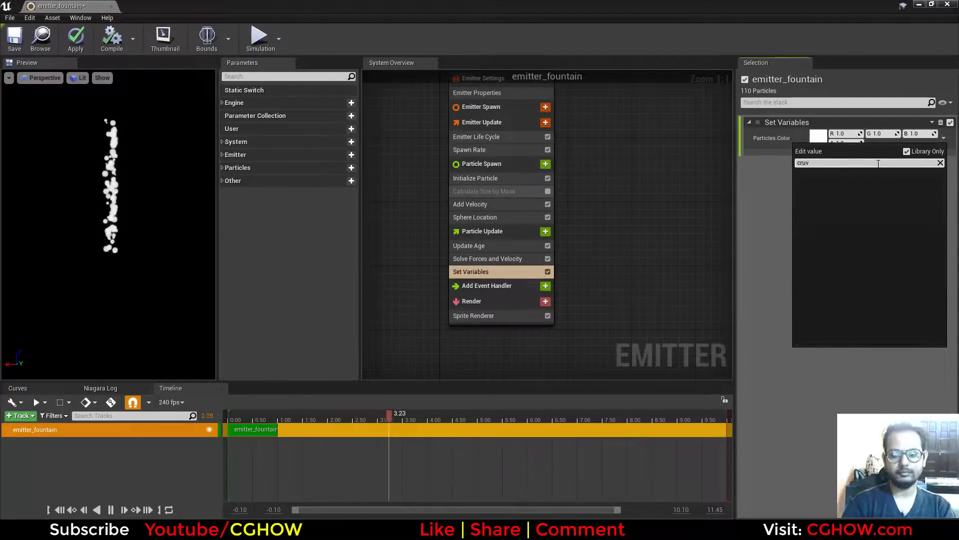
{"action": "type", "text": "curve"}
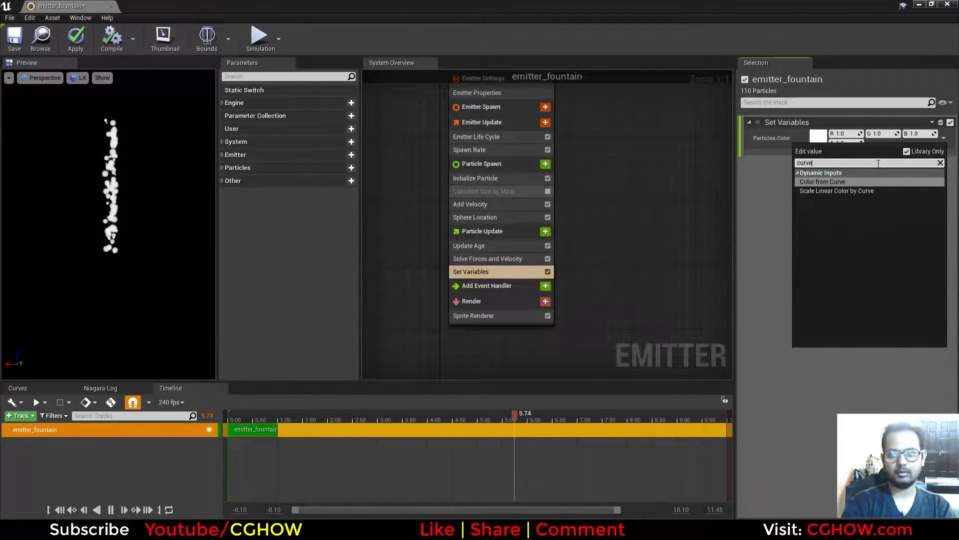
{"action": "left_click", "coordinate": [847, 181]}
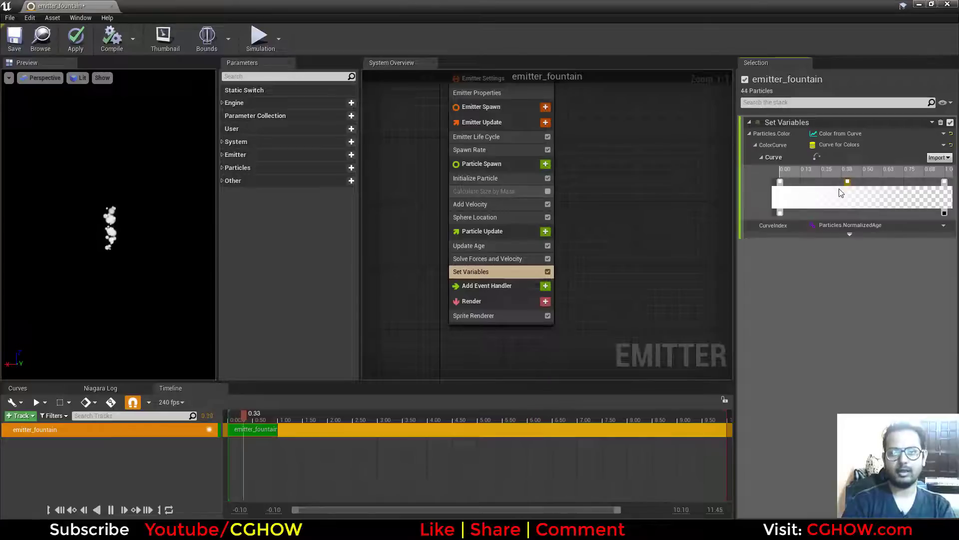
Recolor the ColorCurve gradient's start key pinkish red and its end key yellow-green.
{"action": "double_click", "coordinate": [781, 182]}
{"action": "left_click", "coordinate": [672, 261]}
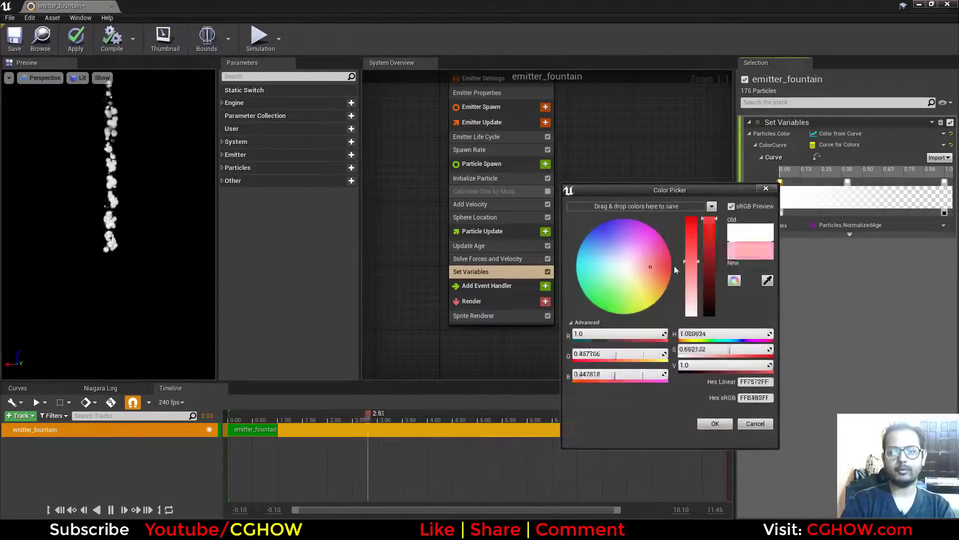
{"action": "left_click", "coordinate": [724, 422]}
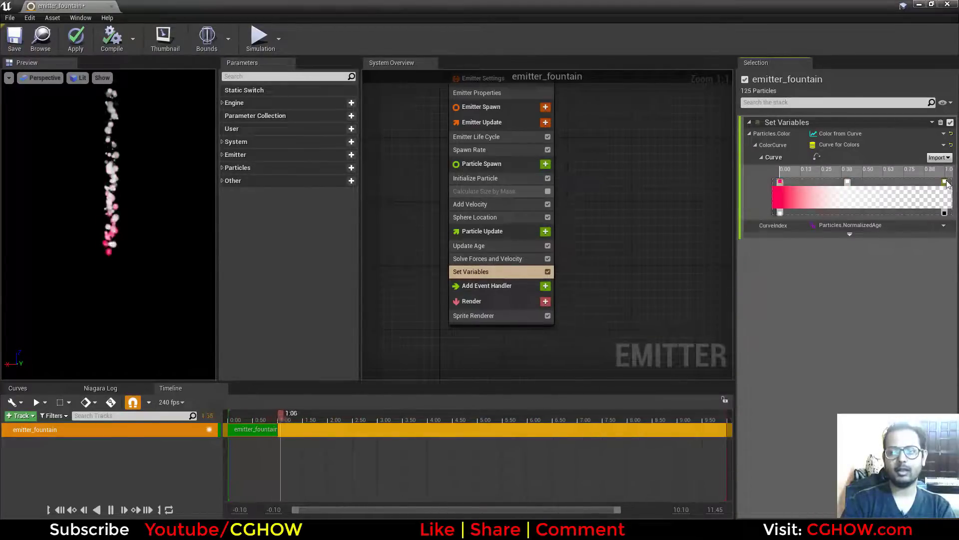
{"action": "double_click", "coordinate": [945, 182]}
{"action": "left_click", "coordinate": [773, 309]}
{"action": "left_click", "coordinate": [881, 432]}
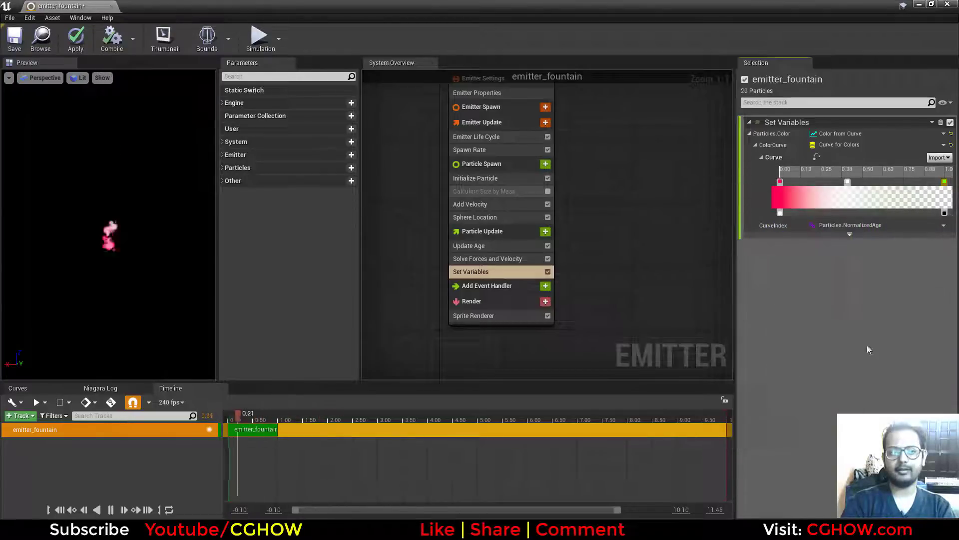
Recolor the middle key of the ColorCurve gradient blue.
{"action": "double_click", "coordinate": [848, 183]}
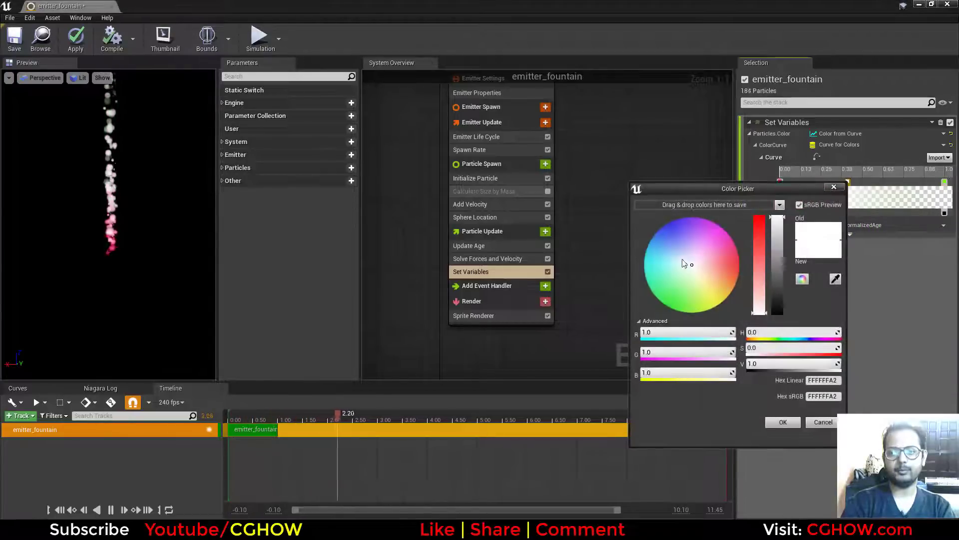
{"action": "left_click_drag", "start_coordinate": [689, 263], "coordinate": [662, 225]}
{"action": "left_click", "coordinate": [771, 421]}
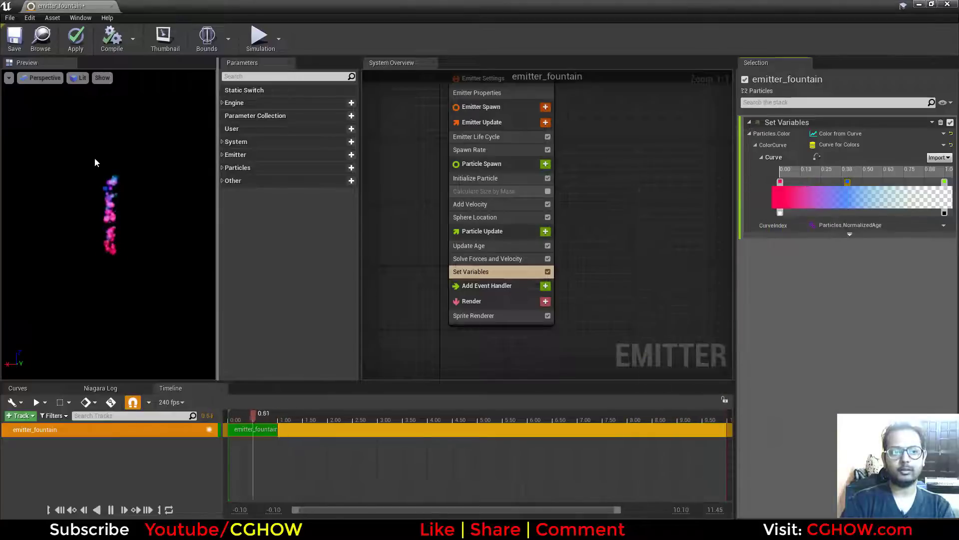
Reveal the color curve's advanced Use LUT option and inspect its red, green, blue and alpha curves in the curve editor.
{"action": "left_click", "coordinate": [850, 235]}
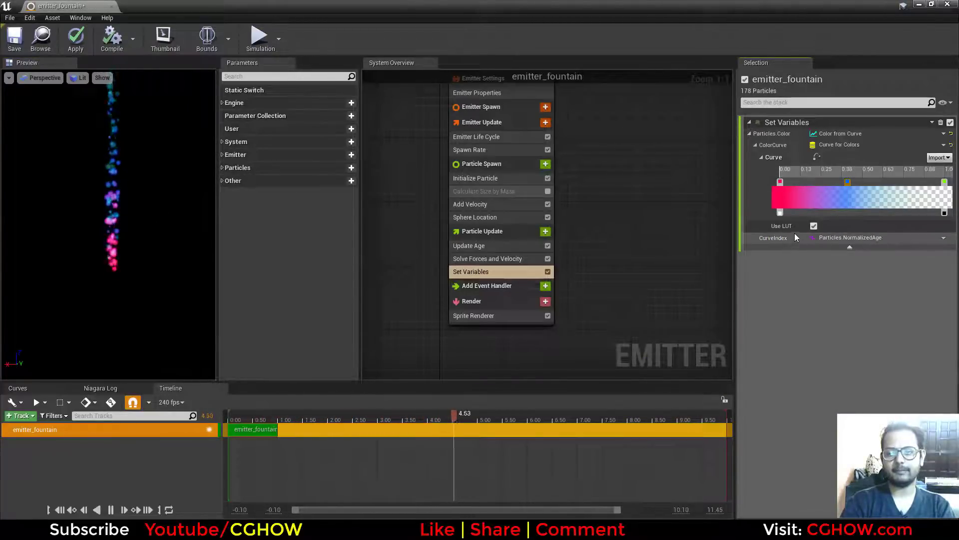
{"action": "left_click", "coordinate": [816, 158]}
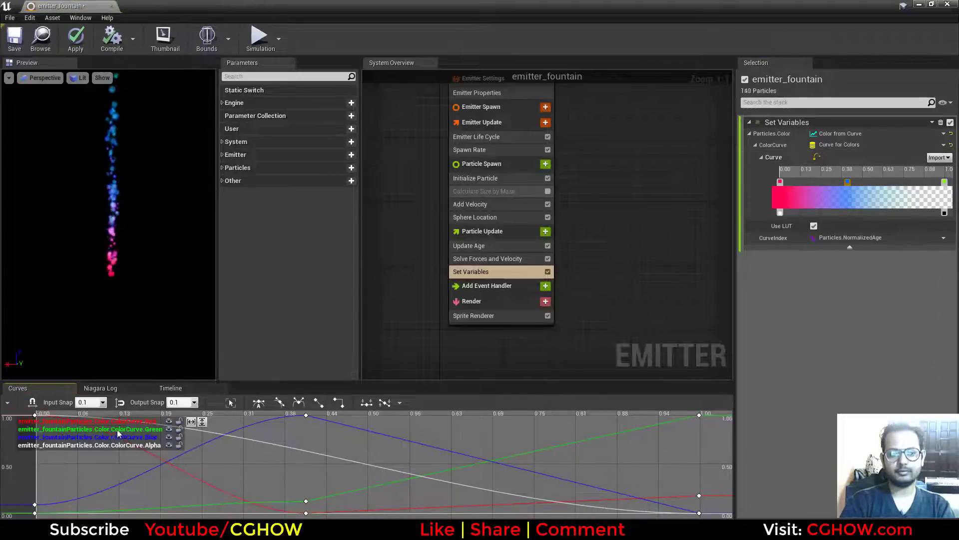
{"action": "left_click", "coordinate": [817, 156]}
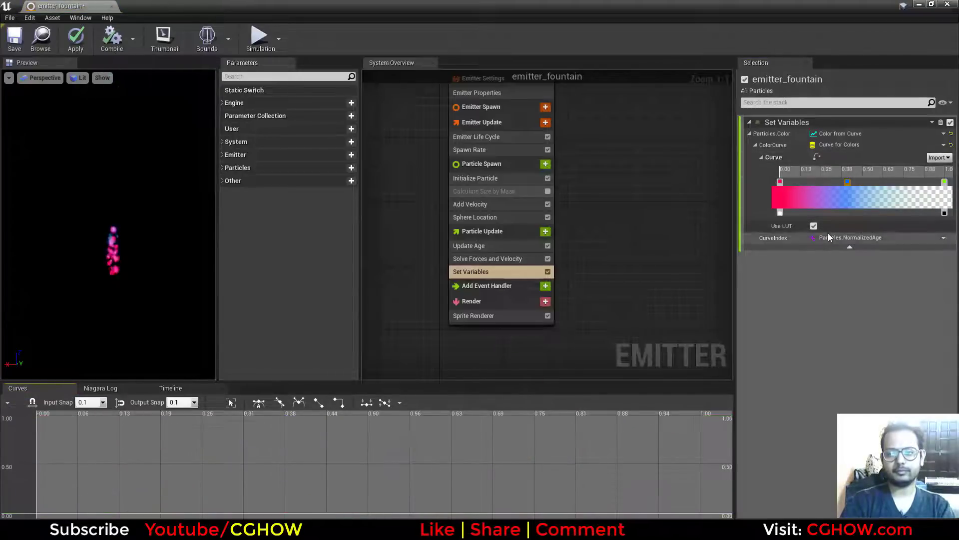
Try moving the gradient's end alpha key close to the start, and return it to 1.0.
{"action": "right_click_drag", "start_coordinate": [643, 233], "coordinate": [647, 224]}
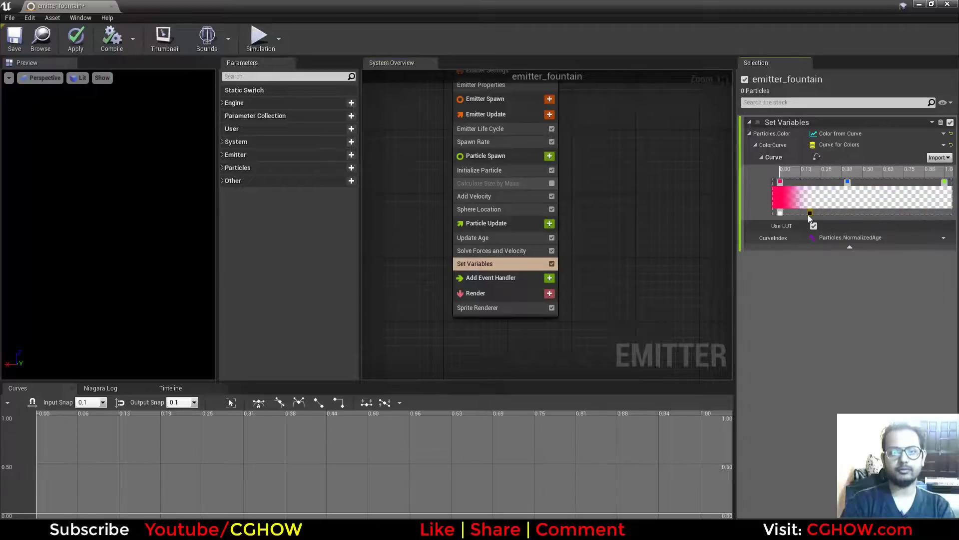
{"action": "left_click_drag", "start_coordinate": [802, 210], "coordinate": [944, 213]}
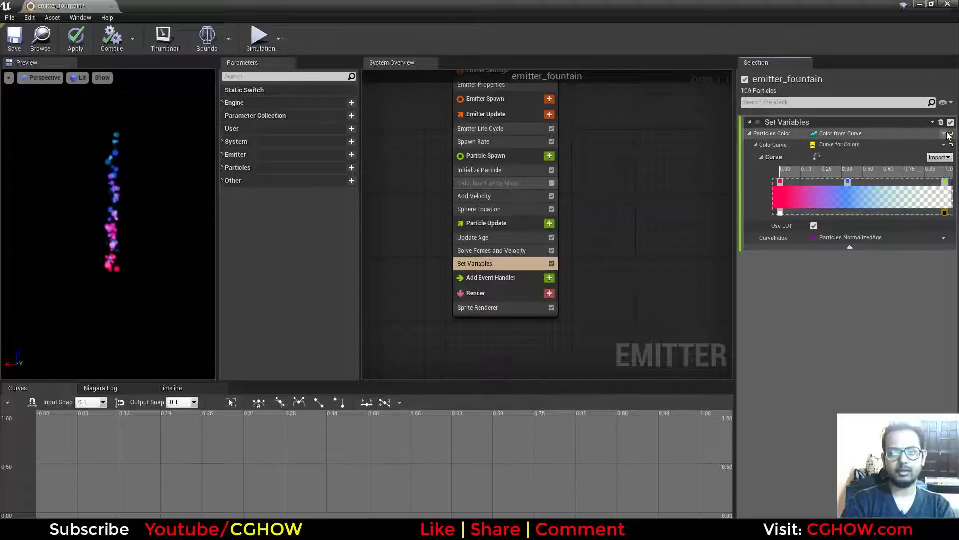
Examine the emitter's Add Event Handler and Render sections.
{"action": "right_click_drag", "start_coordinate": [562, 259], "coordinate": [569, 233]}
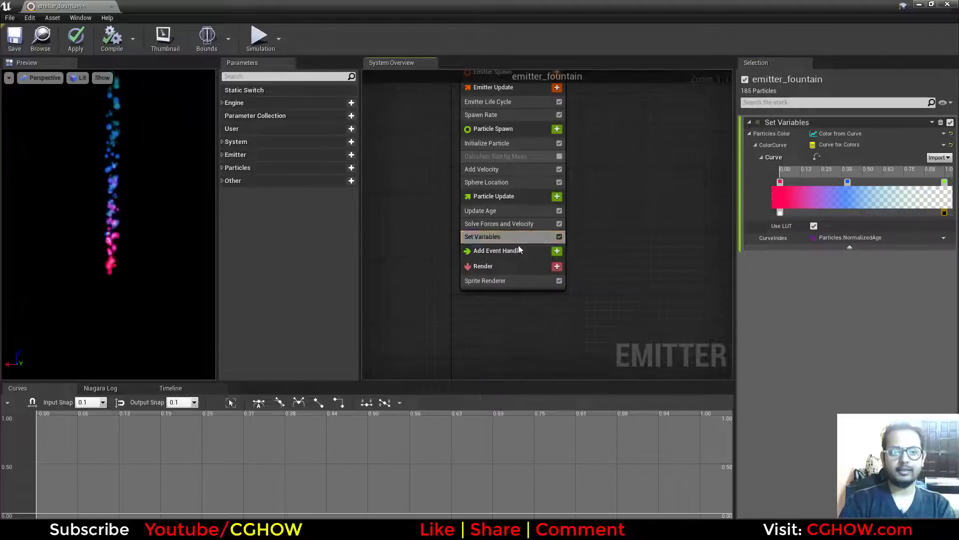
{"action": "left_click", "coordinate": [494, 252]}
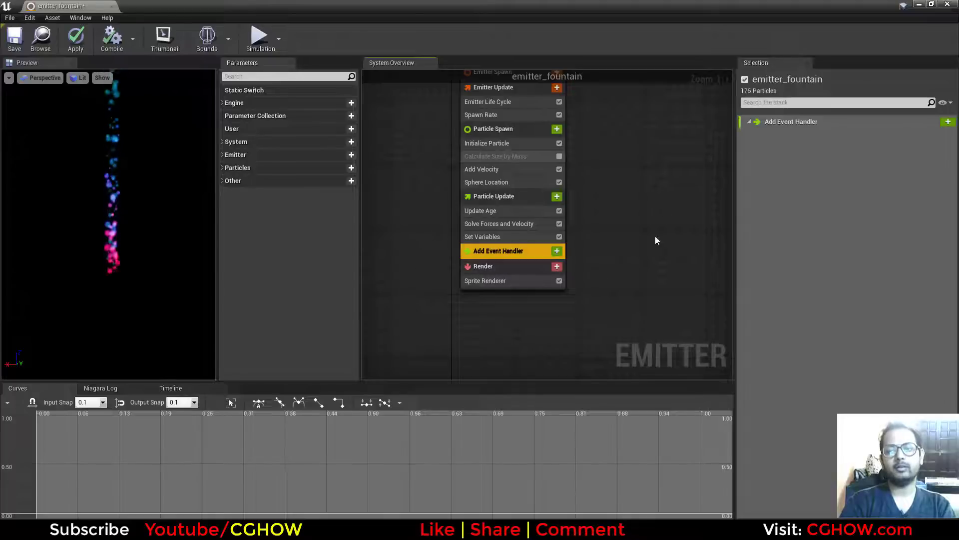
{"action": "left_click", "coordinate": [483, 266]}
{"action": "right_click_drag", "start_coordinate": [437, 303], "coordinate": [456, 280]}
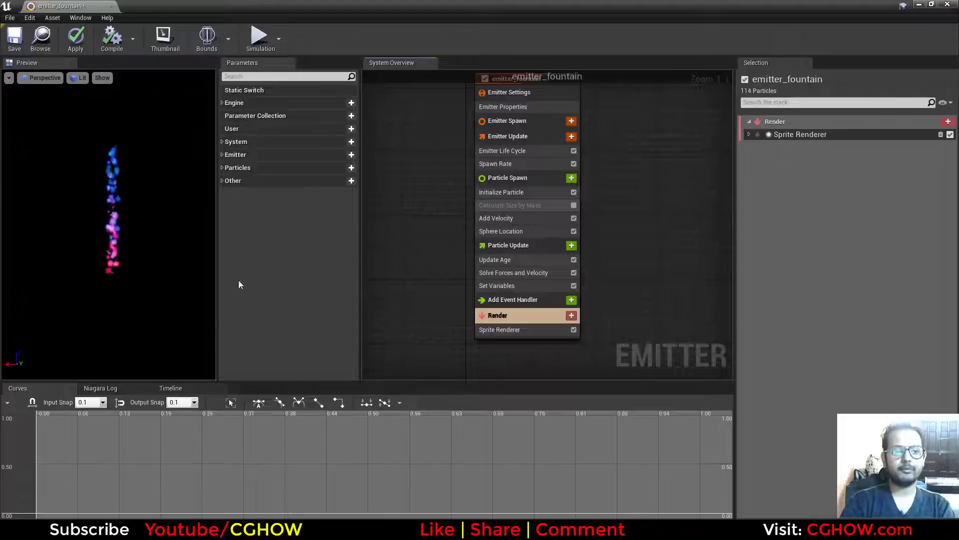
Check the Niagara Log, return to the timeline, and view the fountain preview from another angle.
{"action": "left_click", "coordinate": [112, 390]}
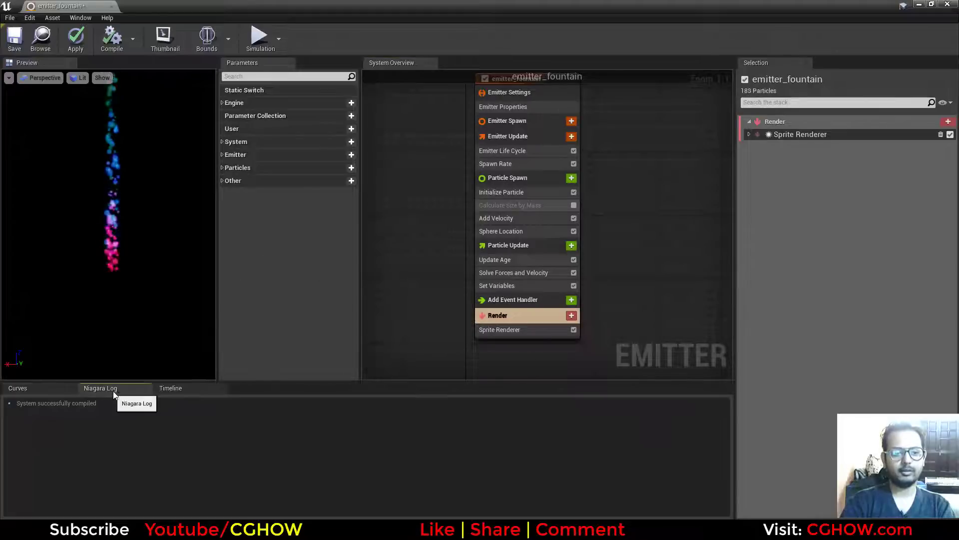
{"action": "left_click", "coordinate": [184, 388]}
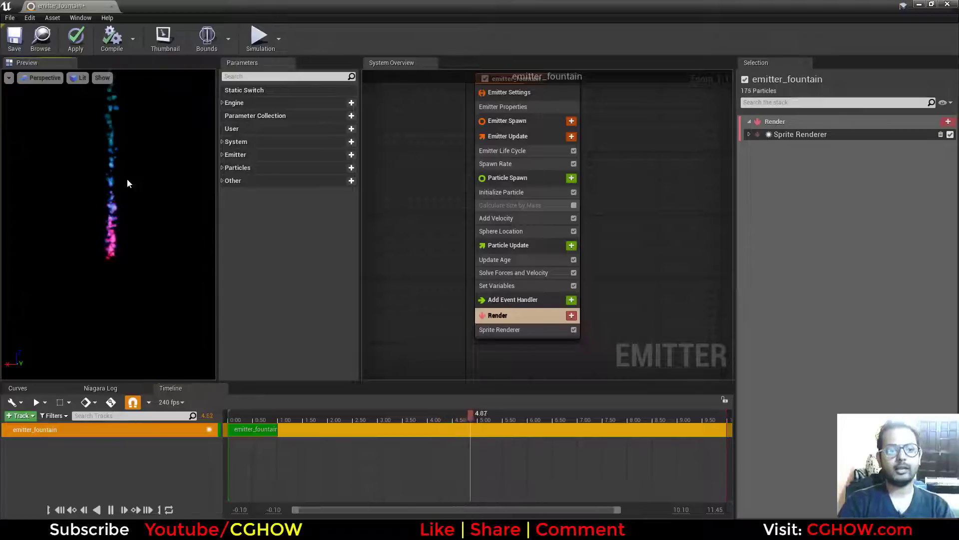
{"action": "left_click_drag", "start_coordinate": [134, 203], "coordinate": [107, 210]}
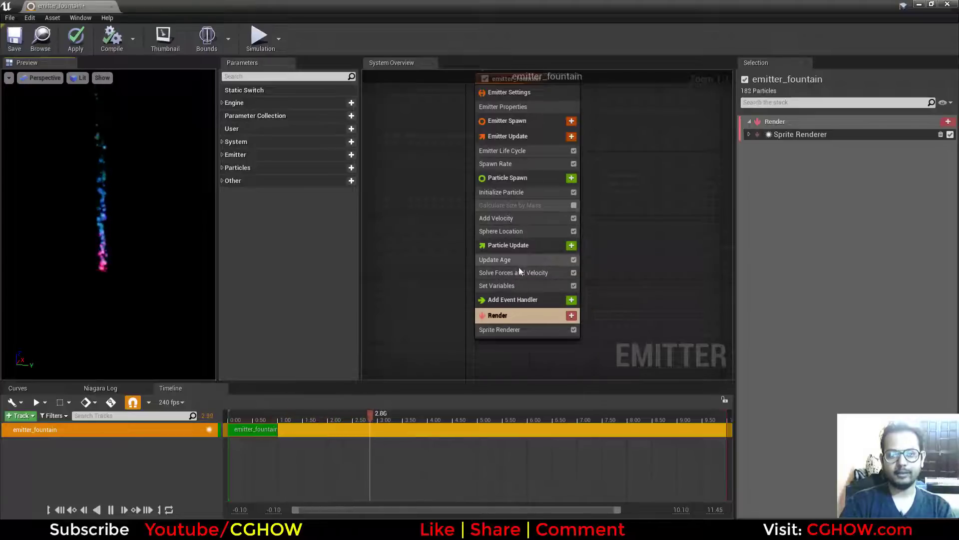
Recolor the Particles.Color gradient's start key orange with its brightness value V set to 200 for a glow.
{"action": "left_click", "coordinate": [511, 288]}
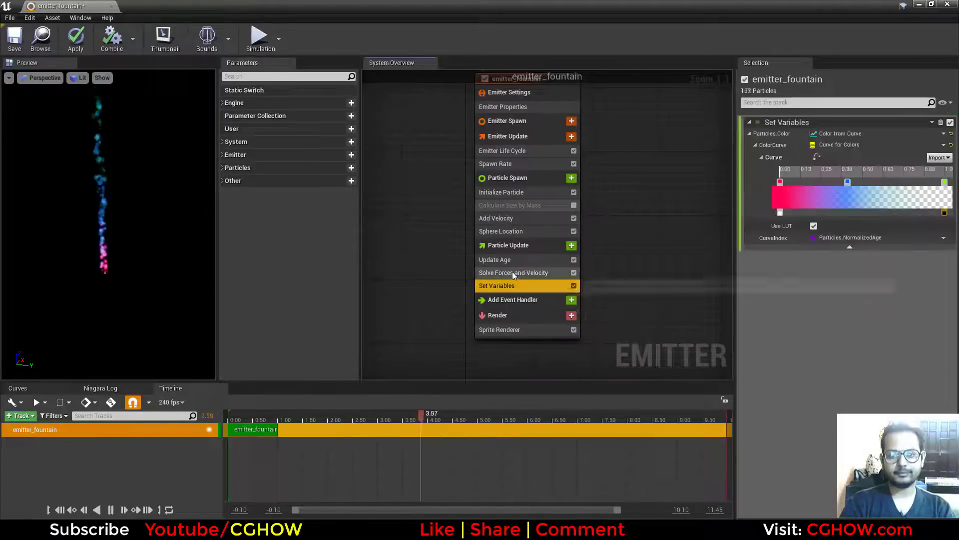
{"action": "double_click", "coordinate": [781, 182]}
{"action": "left_click_drag", "start_coordinate": [652, 295], "coordinate": [688, 295]}
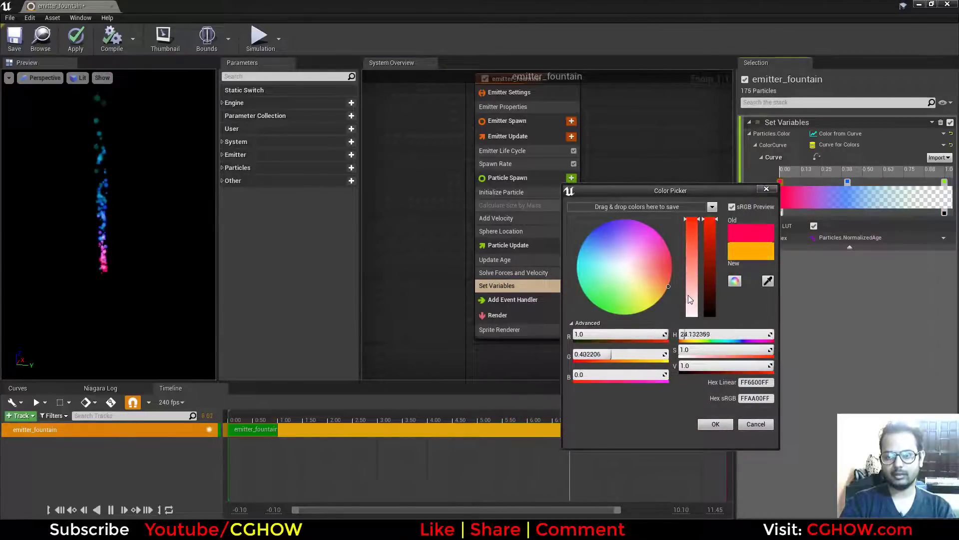
{"action": "left_click", "coordinate": [711, 361]}
{"action": "type", "text": "200"}
{"action": "key", "text": "Return"}
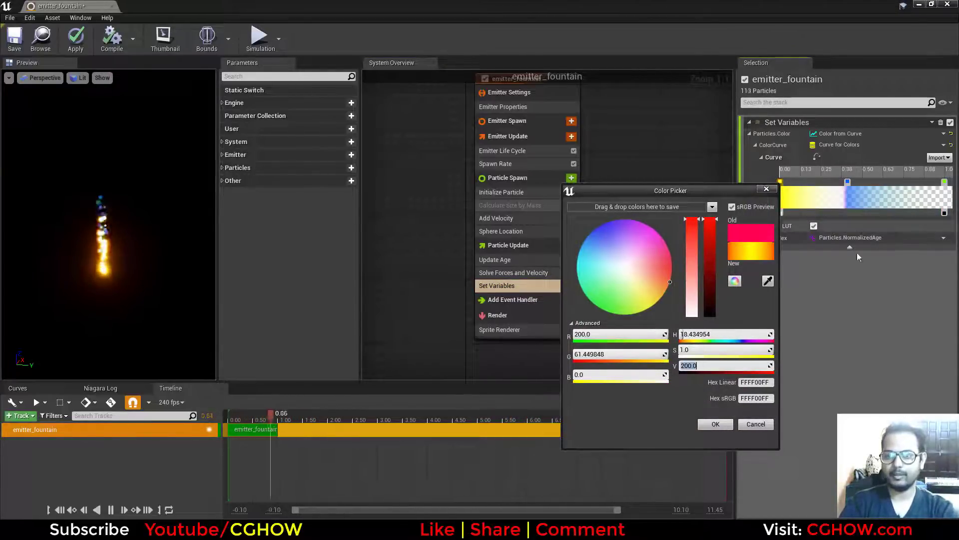
{"action": "left_click", "coordinate": [716, 424]}
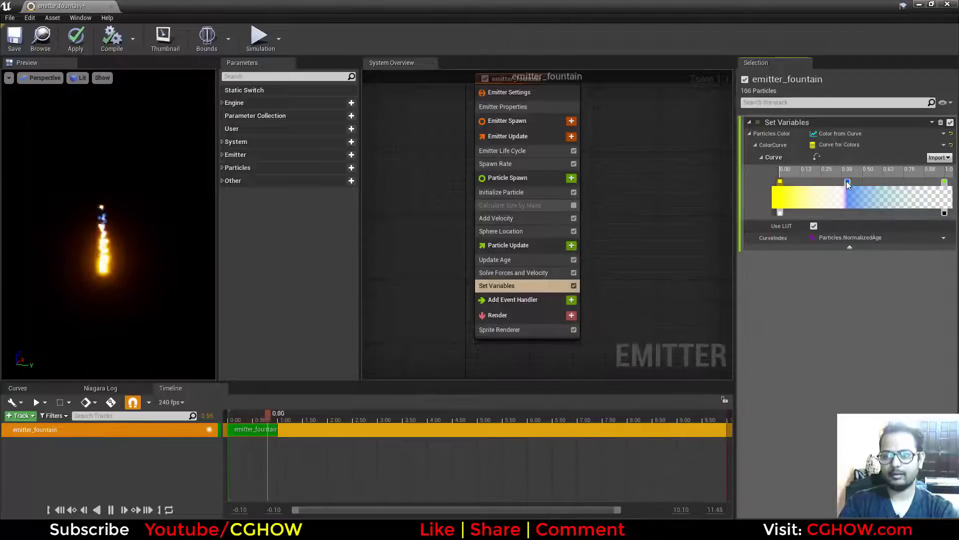
Remove the blue middle key from the gradient and recolor the end key orange-red.
{"action": "double_click", "coordinate": [945, 185]}
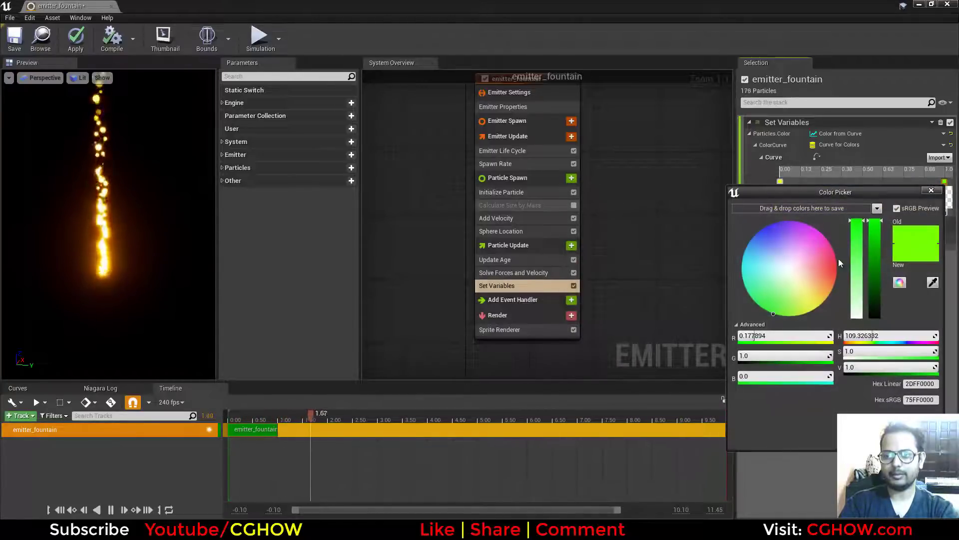
{"action": "left_click", "coordinate": [837, 267]}
{"action": "left_click", "coordinate": [883, 434]}
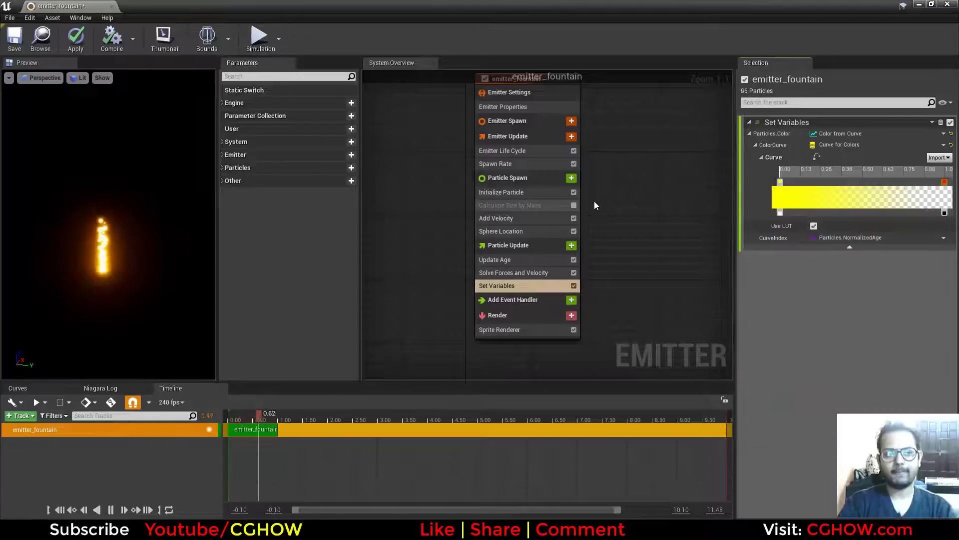
Drive the Add Velocity module's Velocity with the Uniform Ranged Vector dynamic input.
{"action": "left_click", "coordinate": [528, 218]}
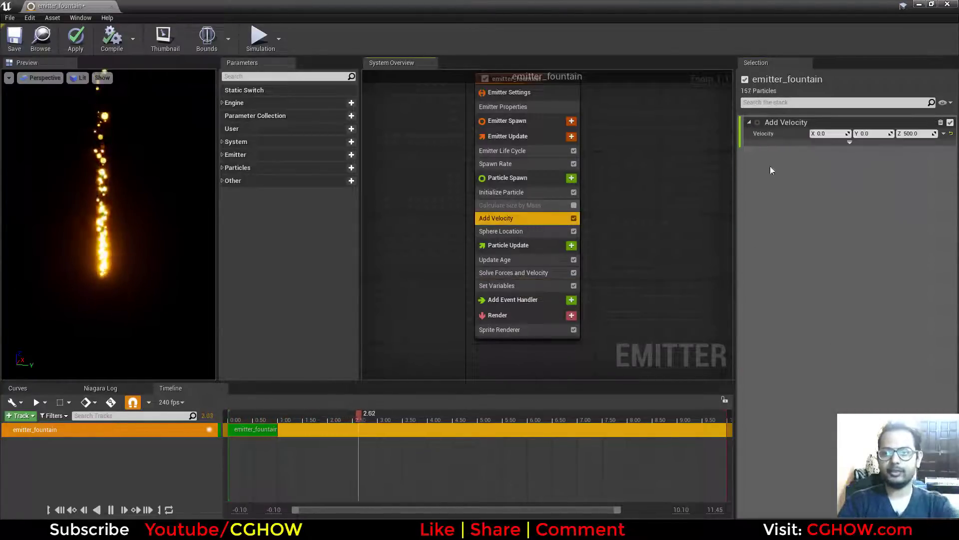
{"action": "left_click", "coordinate": [944, 134]}
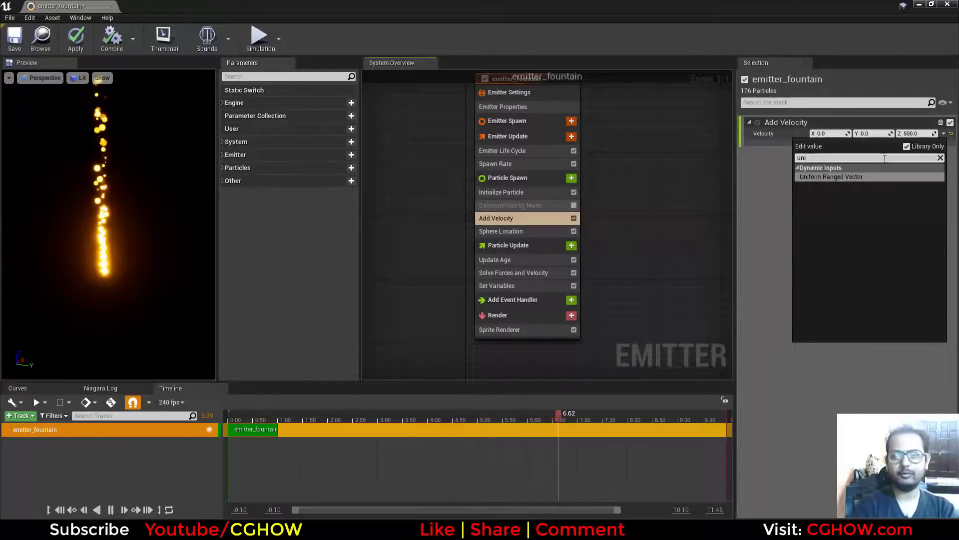
{"action": "left_click", "coordinate": [861, 176]}
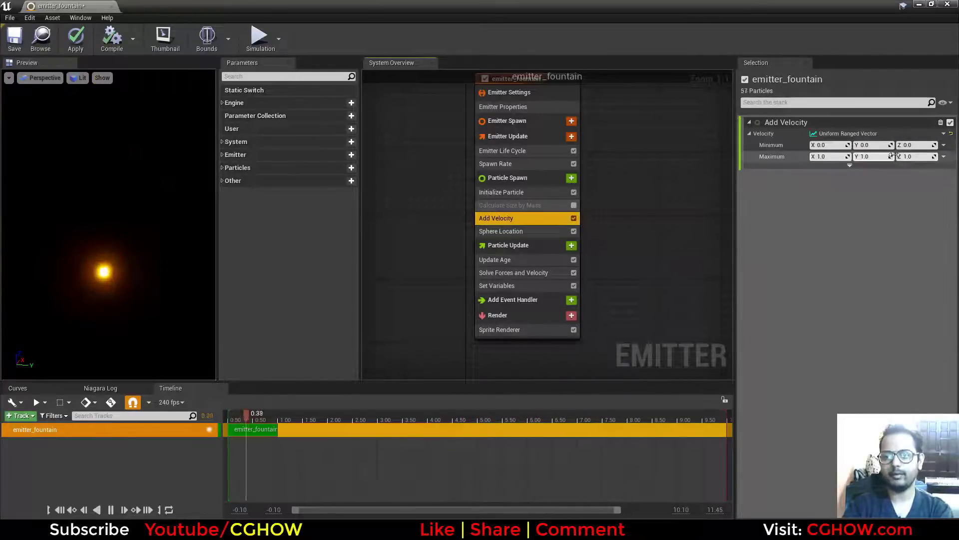
Set the velocity range's Minimum to X 500, Y 500, Z 1000 and Maximum to X -500, Y -500, Z 500.
{"action": "left_click", "coordinate": [917, 145]}
{"action": "type", "text": "100"}
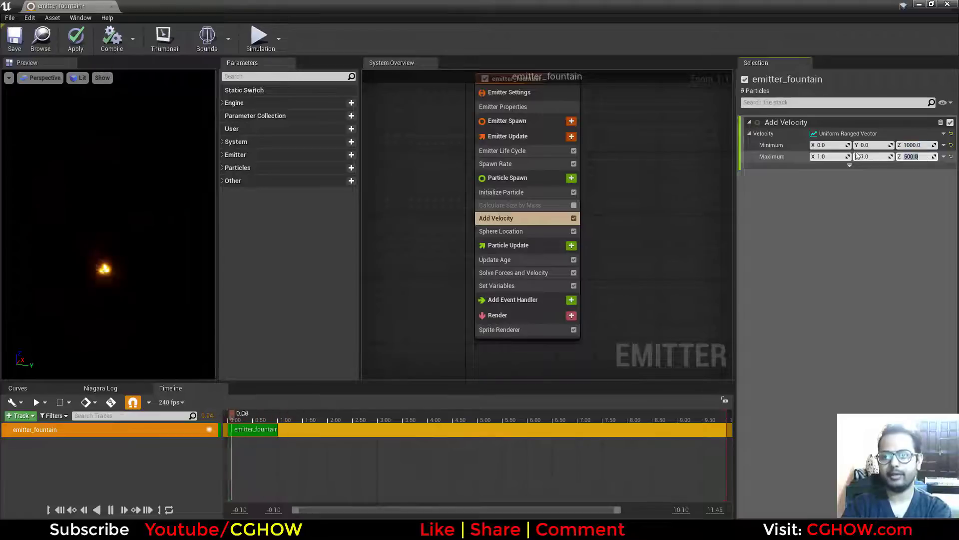
{"action": "key", "text": "Return"}
{"action": "type", "text": "500"}
{"action": "left_click", "coordinate": [830, 146]}
{"action": "type", "text": "50"}
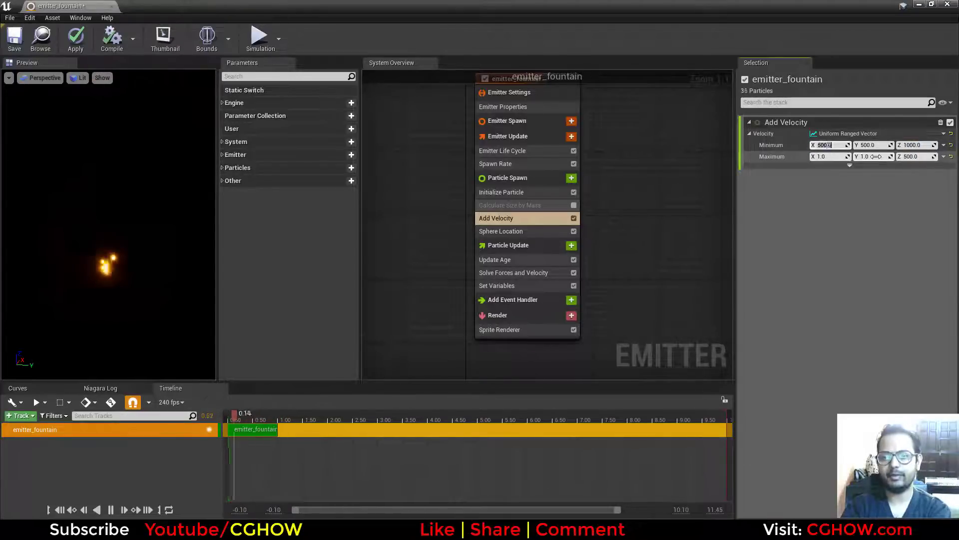
{"action": "left_click", "coordinate": [878, 157]}
{"action": "type", "text": "-500"}
{"action": "left_click", "coordinate": [821, 157]}
{"action": "type", "text": "-"}
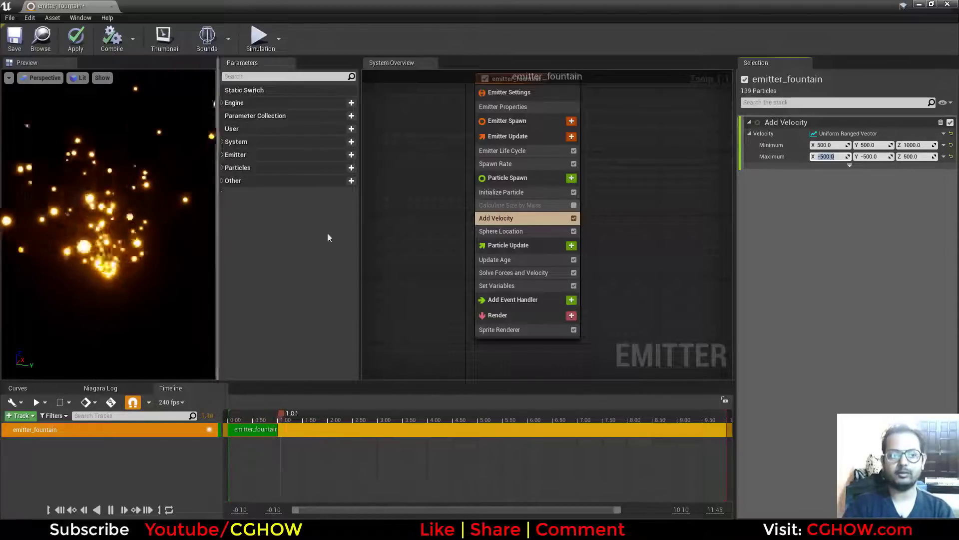
Add a Gravity Force module to Particle Update, above Solve Forces and Velocity.
{"action": "left_click", "coordinate": [575, 246]}
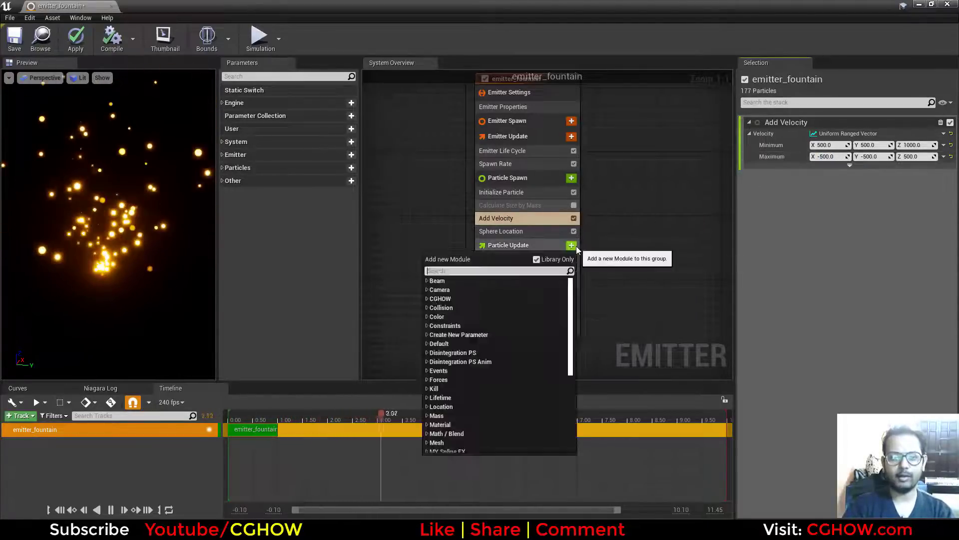
{"action": "type", "text": "gra"}
{"action": "left_click", "coordinate": [460, 325]}
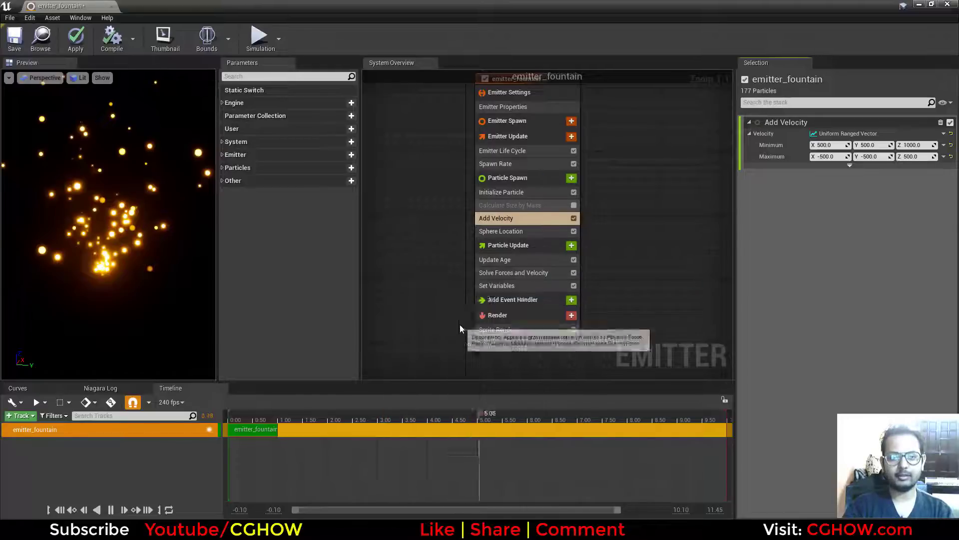
{"action": "left_click_drag", "start_coordinate": [515, 299], "coordinate": [520, 270]}
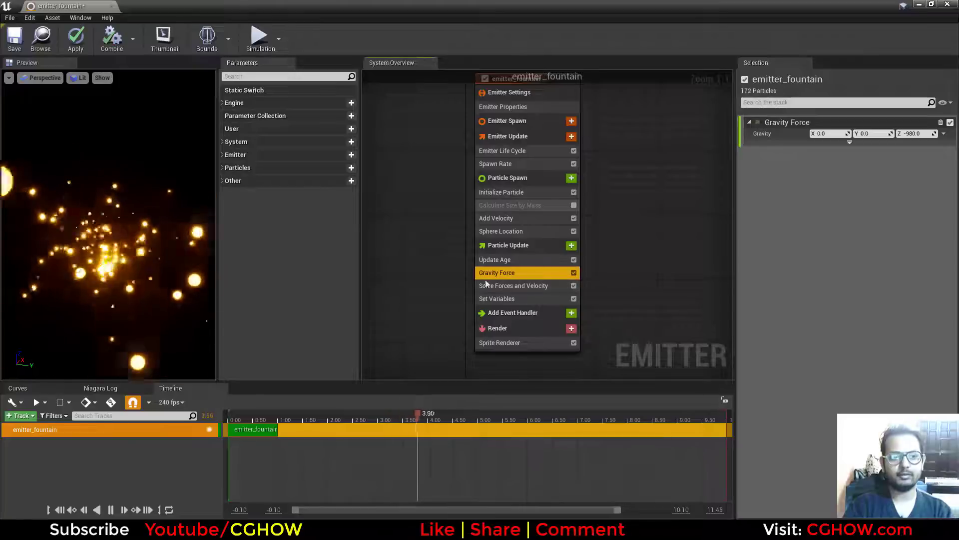
Set the Add Velocity range's Minimum Z to 5000 and Maximum Z to 2000.
{"action": "left_click", "coordinate": [522, 231]}
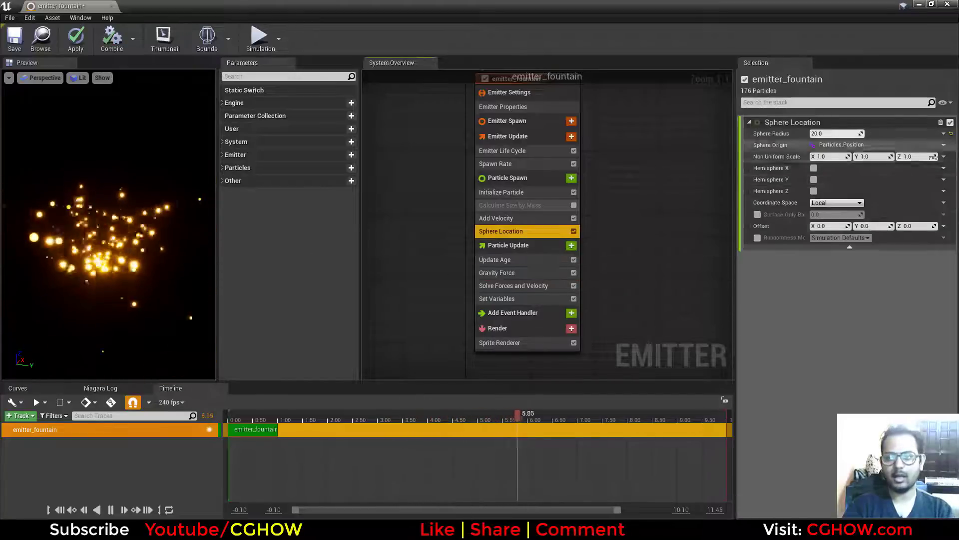
{"action": "left_click", "coordinate": [511, 219]}
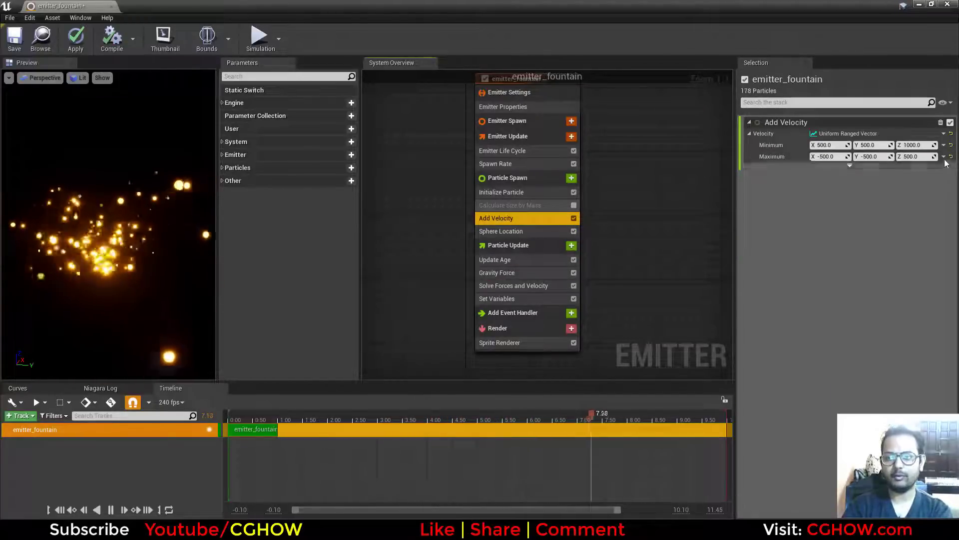
{"action": "left_click", "coordinate": [918, 145]}
{"action": "type", "text": "5000"}
{"action": "left_click", "coordinate": [918, 156]}
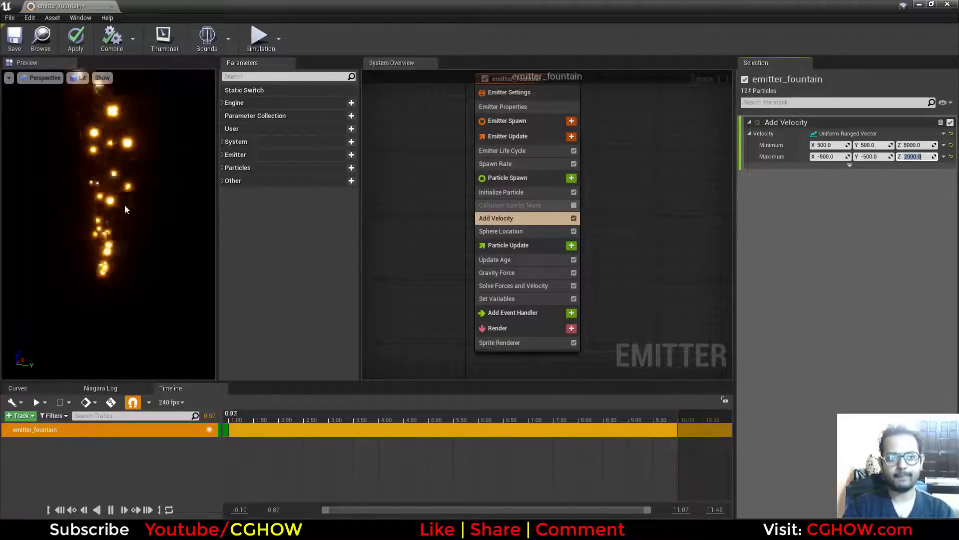
Add a Drag module to Particle Update, above Solve Forces and Velocity, with Drag set to about 0.46.
{"action": "left_click", "coordinate": [572, 246]}
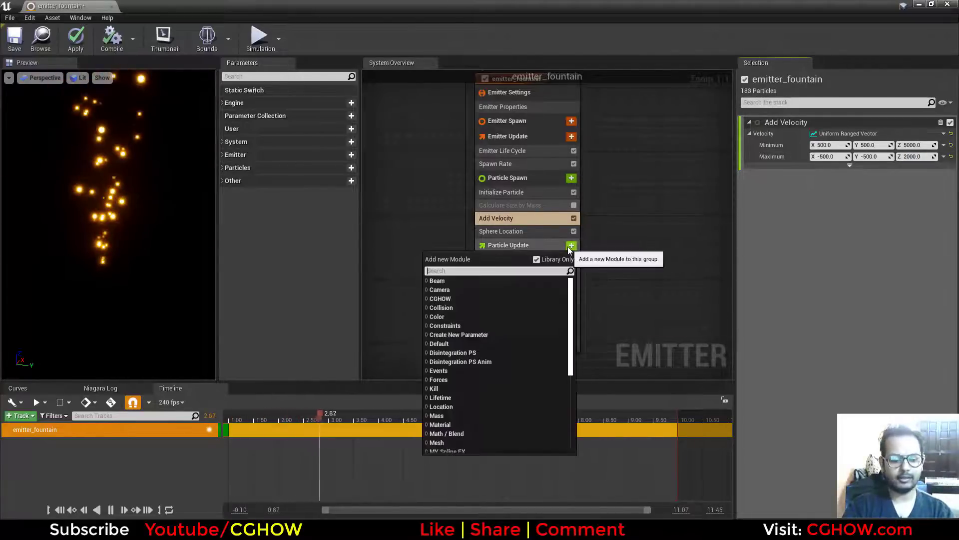
{"action": "type", "text": "dra"}
{"action": "left_click", "coordinate": [472, 291]}
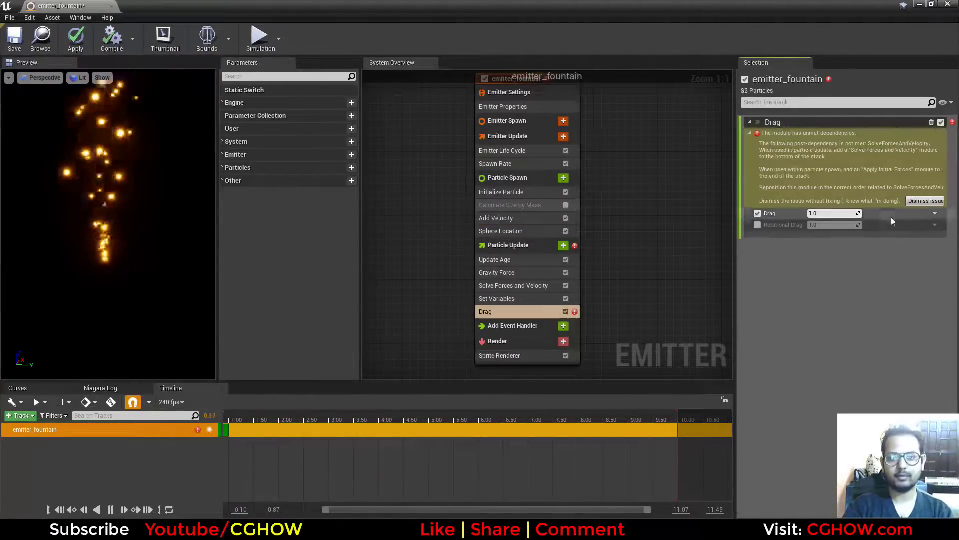
{"action": "left_click_drag", "start_coordinate": [496, 305], "coordinate": [502, 277]}
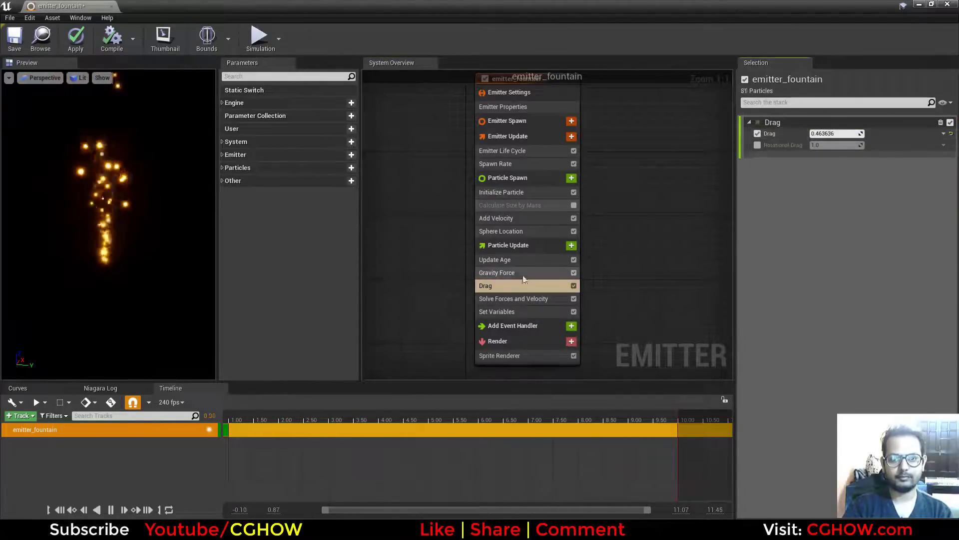
Set the Add Velocity module's Scale Added Velocity Z to 0.4 and apply the emitter changes.
{"action": "left_click", "coordinate": [523, 223]}
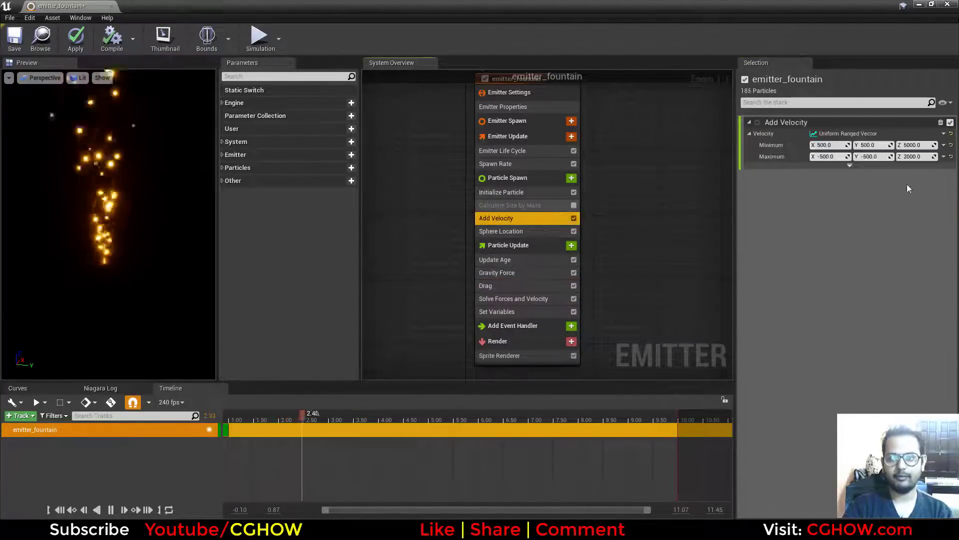
{"action": "left_click", "coordinate": [856, 165]}
{"action": "left_click", "coordinate": [913, 181]}
{"action": "type", "text": ".5"}
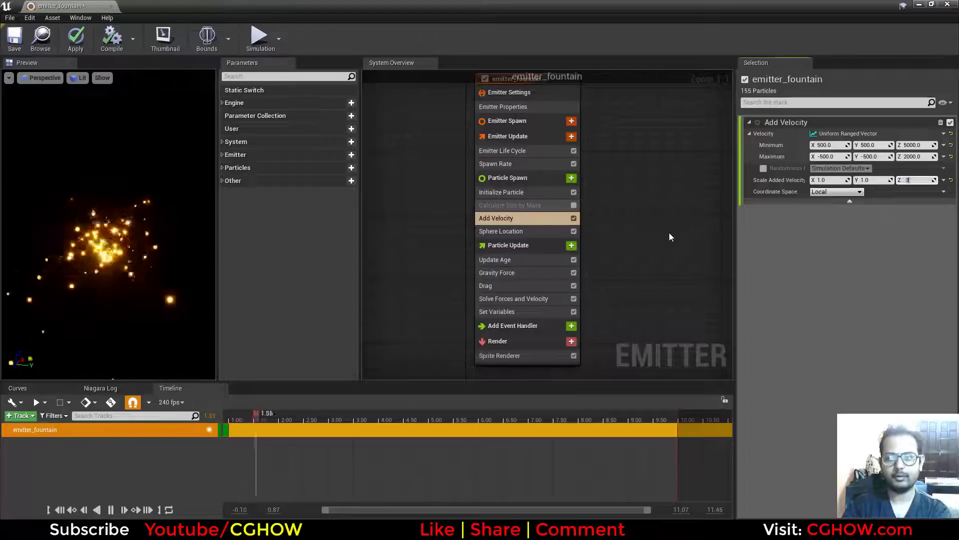
{"action": "type", "text": "0.4"}
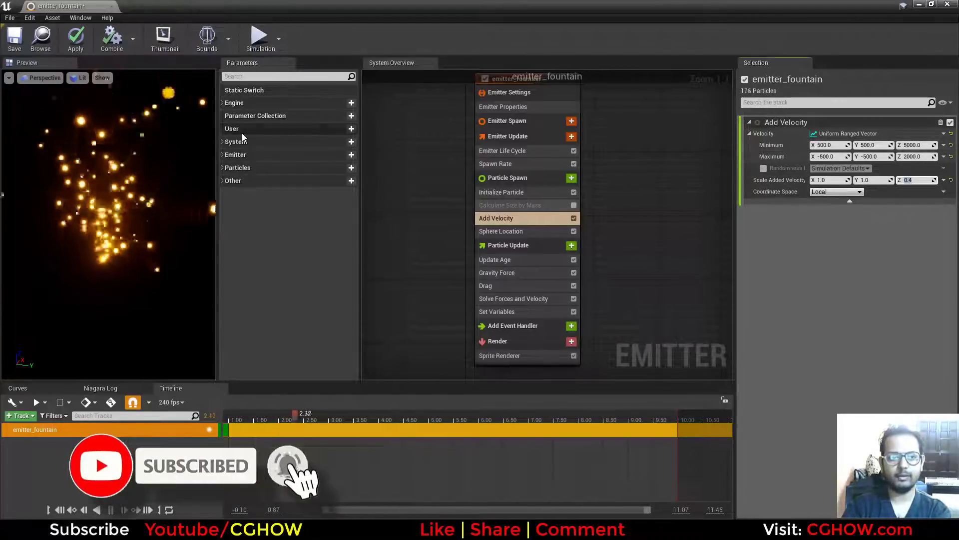
{"action": "left_click", "coordinate": [76, 40]}
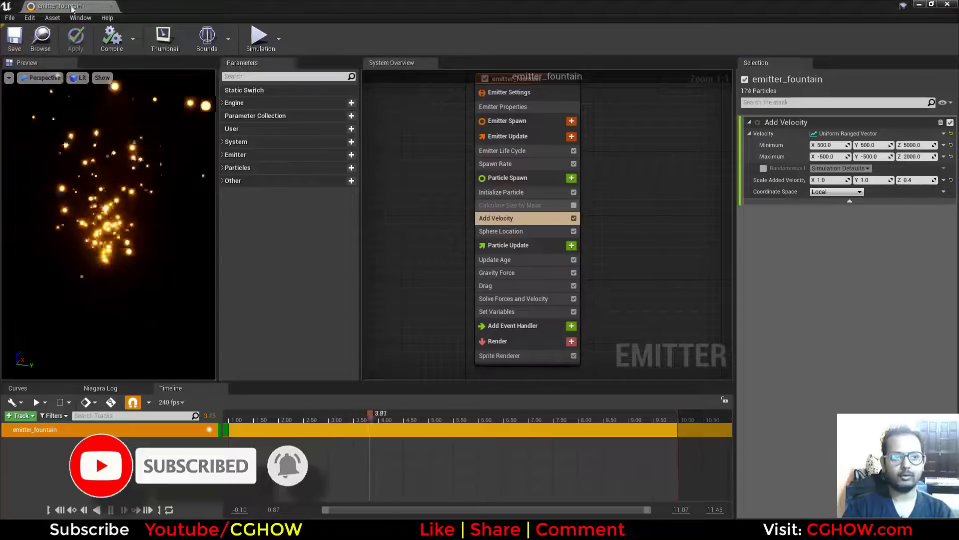
Close the emitter editor and create a Niagara System from the emitter_fountain asset.
{"action": "left_click", "coordinate": [112, 7]}
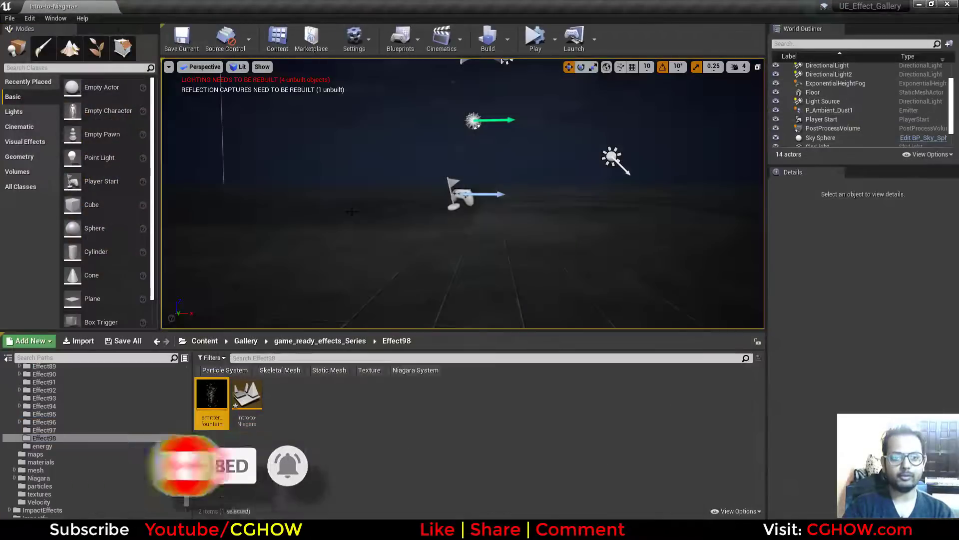
{"action": "right_click", "coordinate": [214, 398]}
{"action": "left_click", "coordinate": [263, 158]}
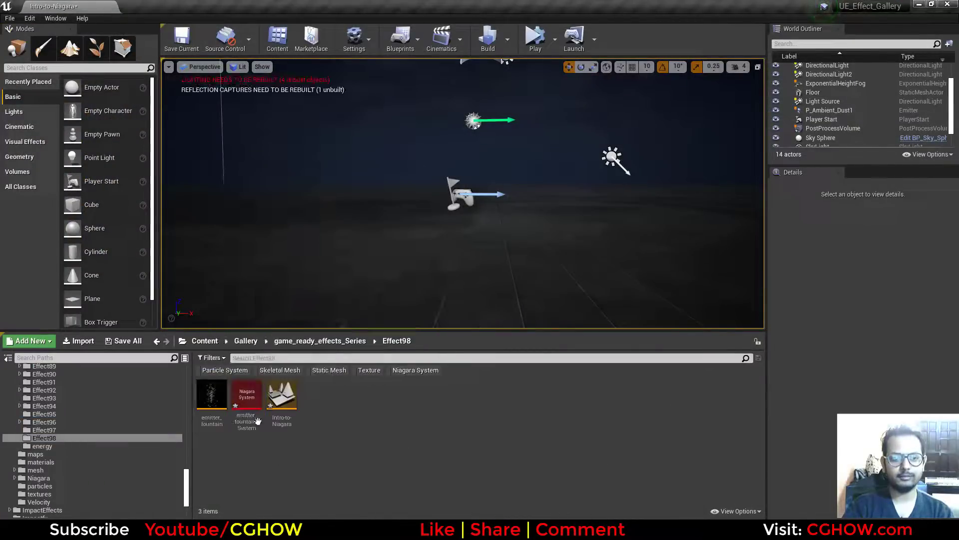
Place emitter_fountain_System on the level's floor and turn on game view to hide the editor icons.
{"action": "left_click_drag", "start_coordinate": [257, 421], "coordinate": [390, 246]}
{"action": "scroll", "coordinate": [403, 244], "scroll_direction": "up", "scroll_amount": 2}
{"action": "scroll", "coordinate": [391, 246], "scroll_direction": "down", "scroll_amount": 3}
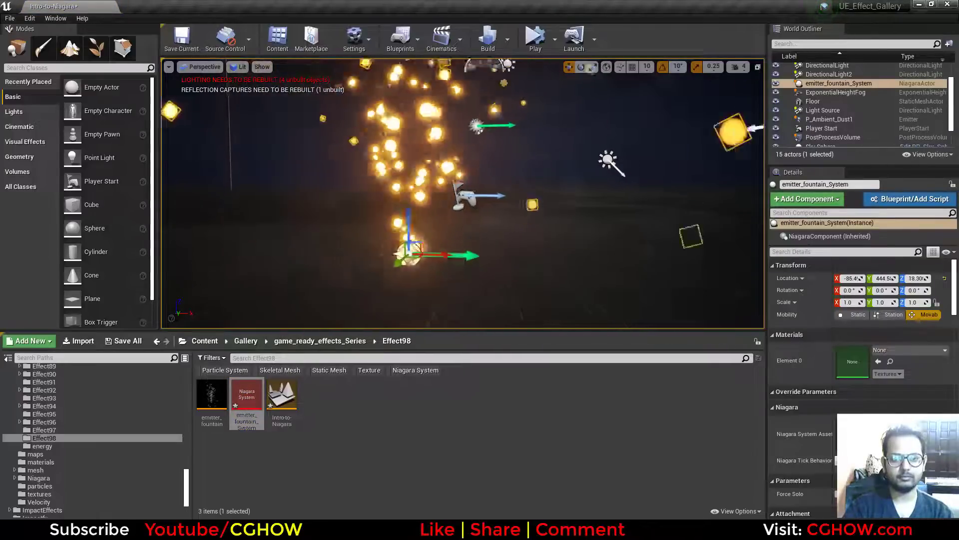
{"action": "scroll", "coordinate": [390, 246], "scroll_direction": "down", "scroll_amount": 3}
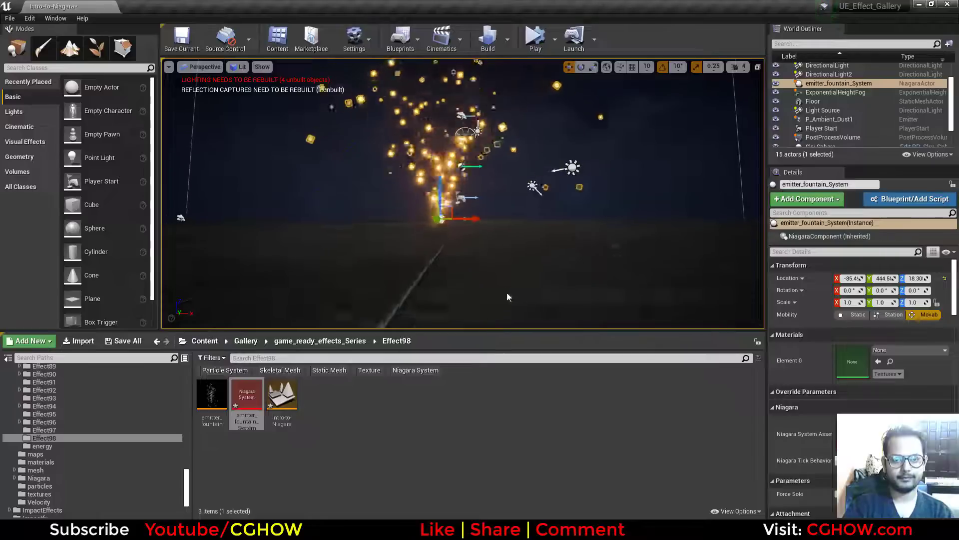
{"action": "scroll", "coordinate": [508, 296], "scroll_direction": "up", "scroll_amount": 2}
{"action": "key", "text": "g"}
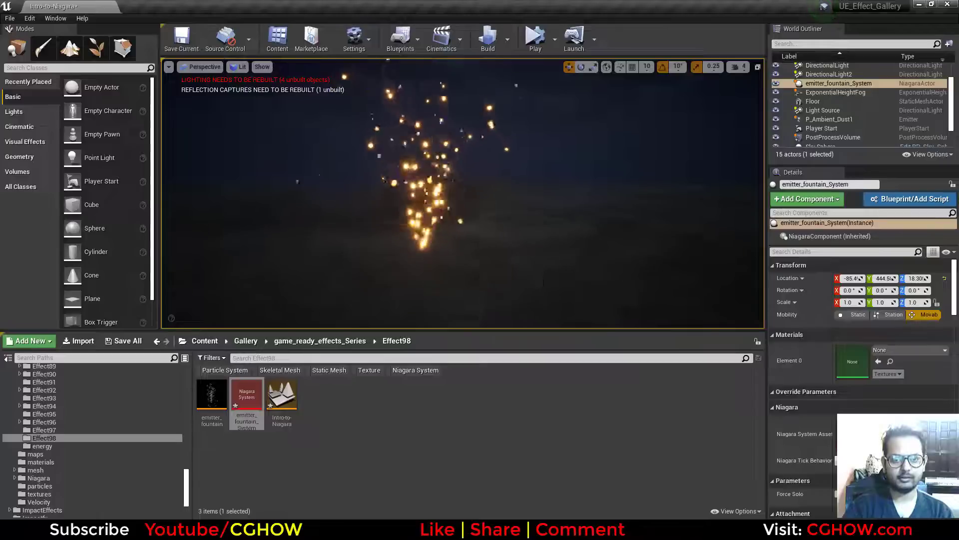
Open emitter_fountain_System and examine its Sprite Renderer settings, module stack and particle preview.
{"action": "double_click", "coordinate": [238, 400]}
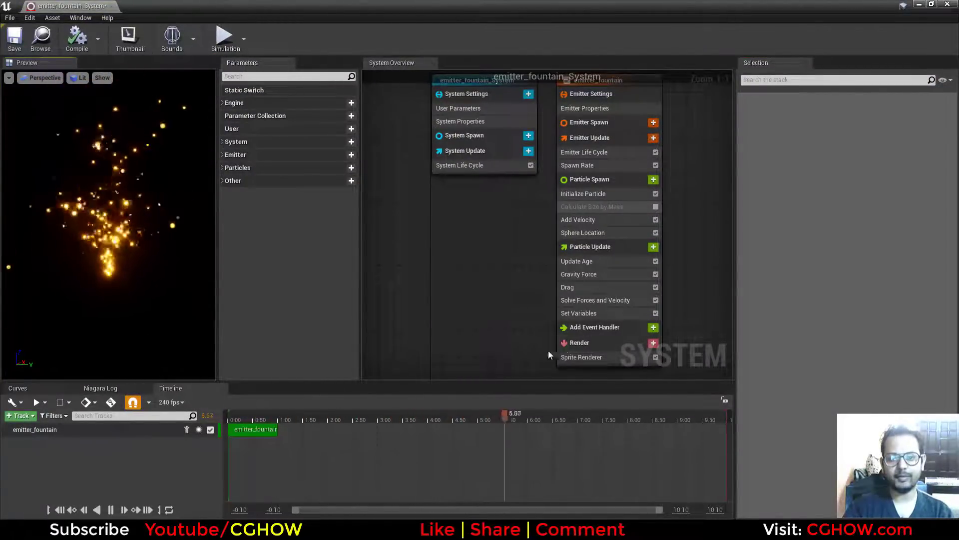
{"action": "left_click", "coordinate": [578, 356]}
{"action": "right_click_drag", "start_coordinate": [530, 245], "coordinate": [496, 279]}
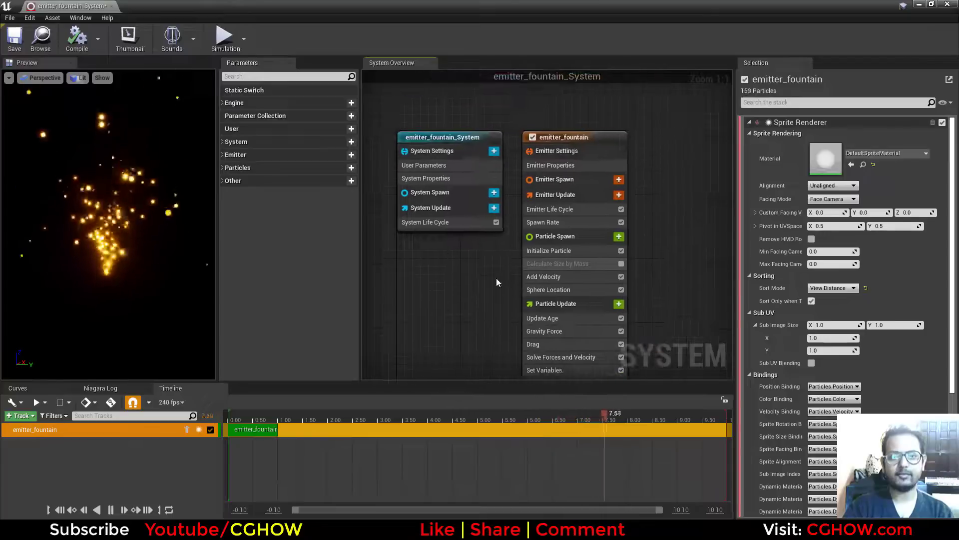
{"action": "right_click_drag", "start_coordinate": [654, 312], "coordinate": [670, 218]}
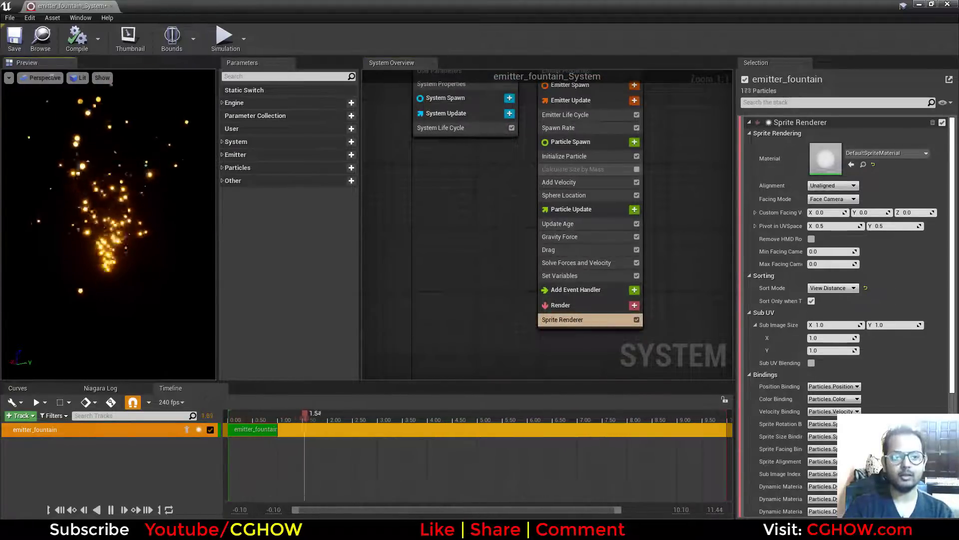
{"action": "left_click_drag", "start_coordinate": [120, 244], "coordinate": [60, 245]}
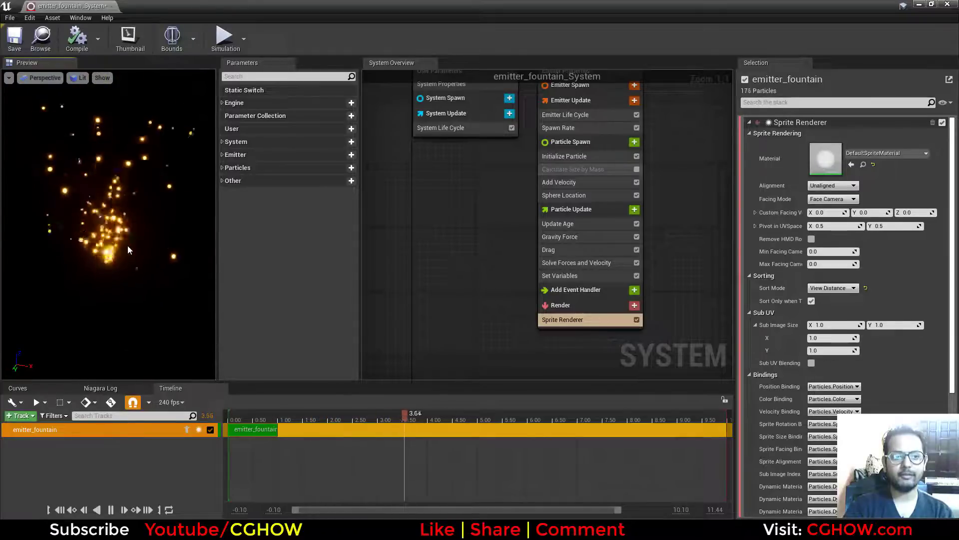
{"action": "left_click_drag", "start_coordinate": [128, 246], "coordinate": [192, 251]}
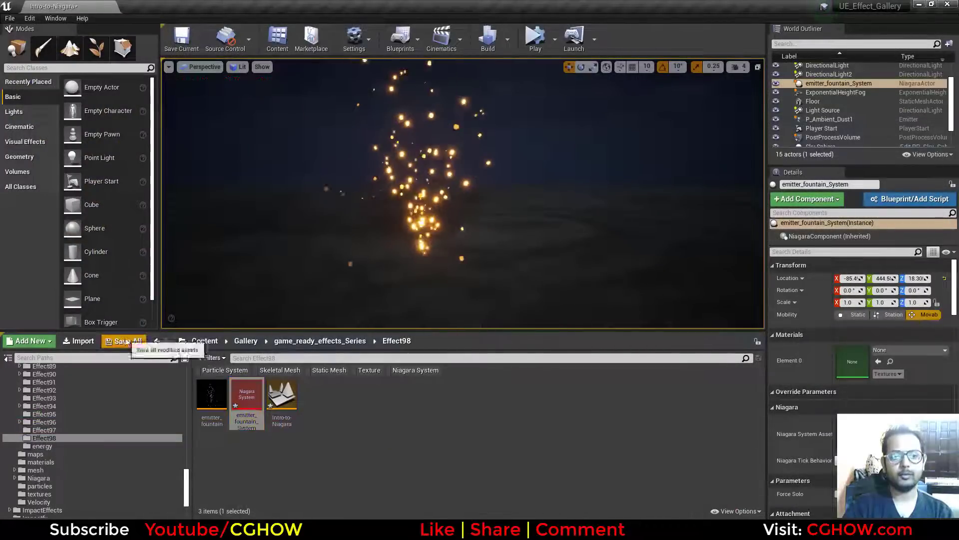
Save all modified assets, including the level, the emitter and the new Niagara system.
{"action": "left_click", "coordinate": [127, 341]}
{"action": "left_click", "coordinate": [579, 359]}
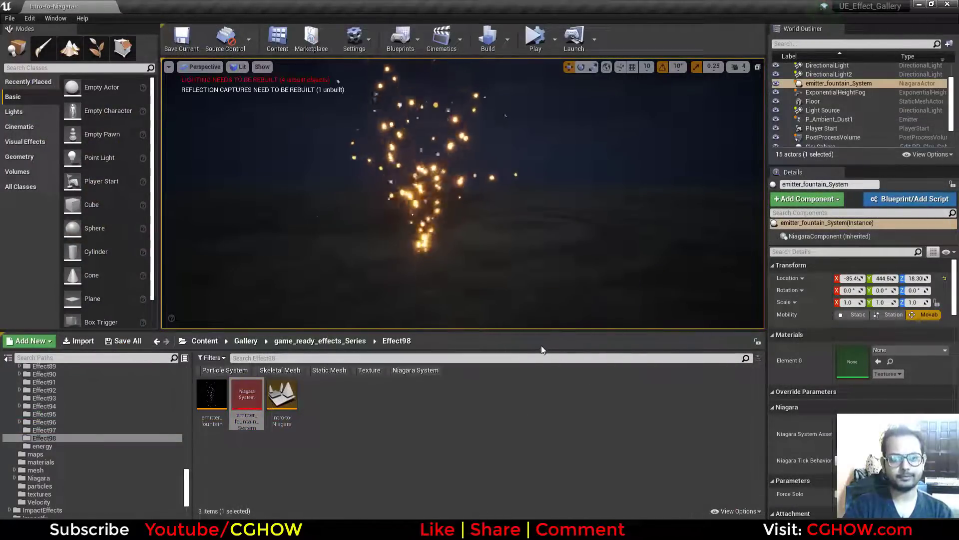